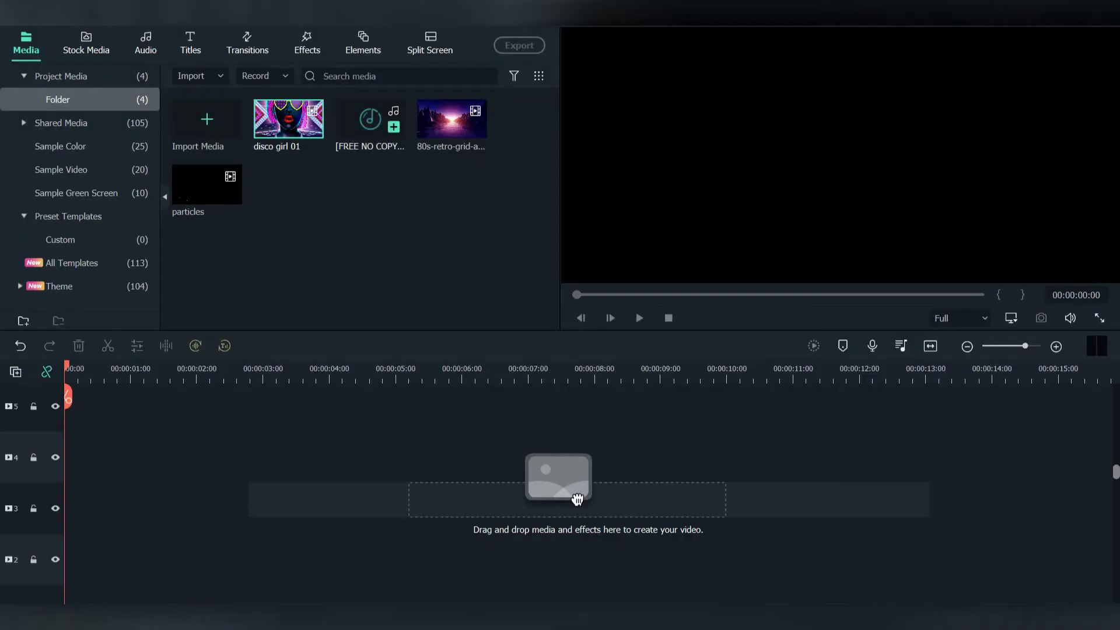
- Place the free instrumental trap beat at the start of audio track 1 and cut off everything after 10 seconds
left_click_drag(370, 120, 73, 532)
scroll(73, 532, "down", 5)
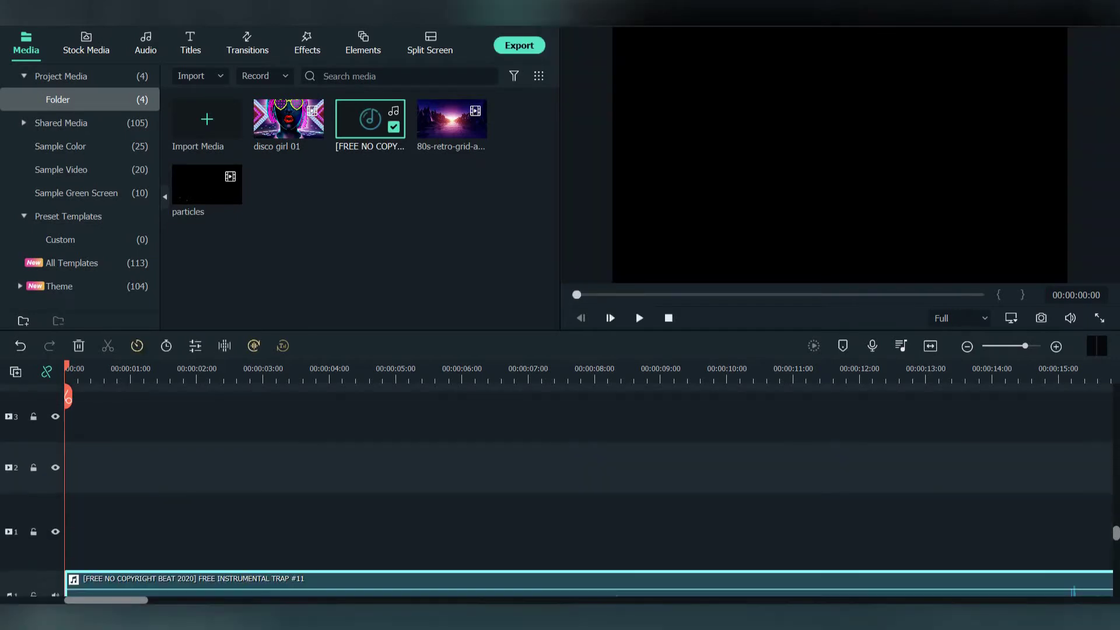
left_click_drag(68, 397, 725, 397)
left_click(726, 397)
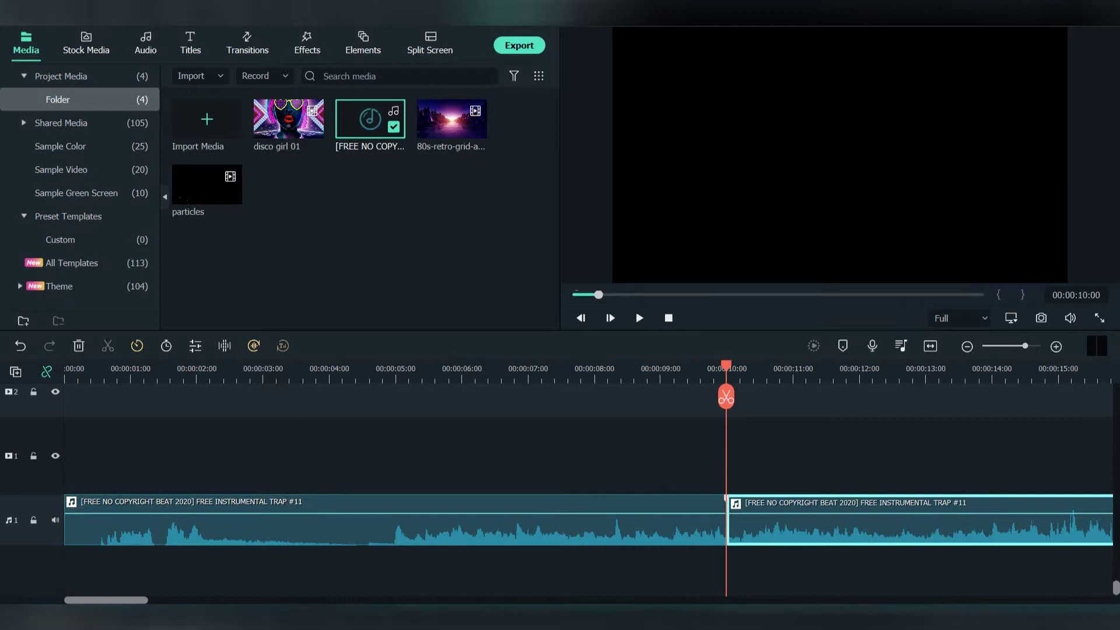
key("Delete")
- Place the 80s retro grid background video at the start of video track 1 and trim it to 10 seconds
left_click_drag(452, 120, 72, 456)
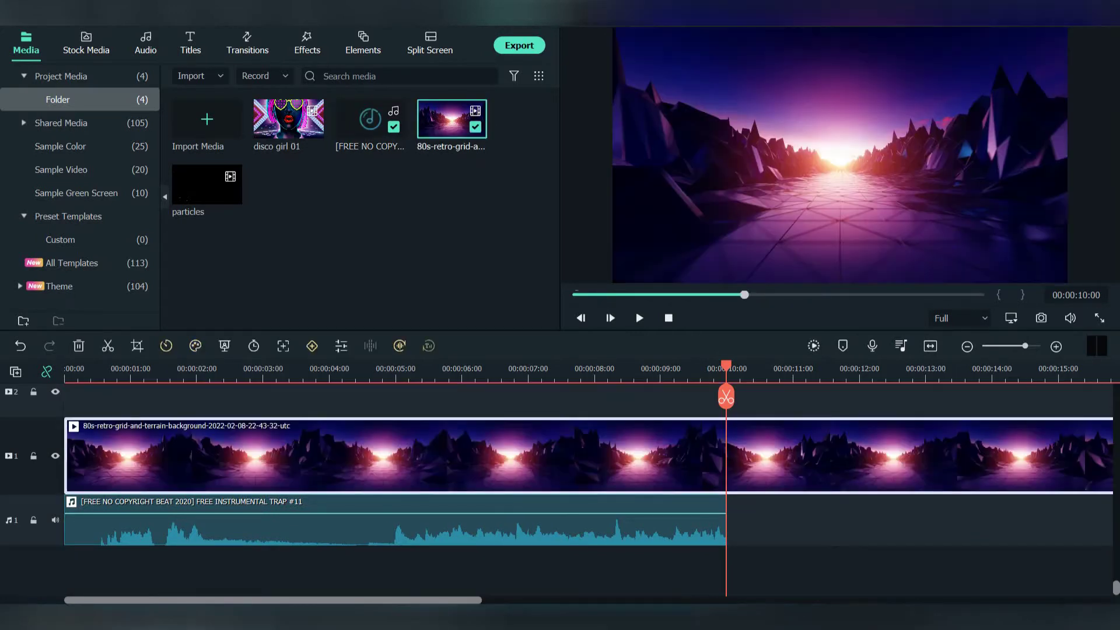
key("ctrl+b")
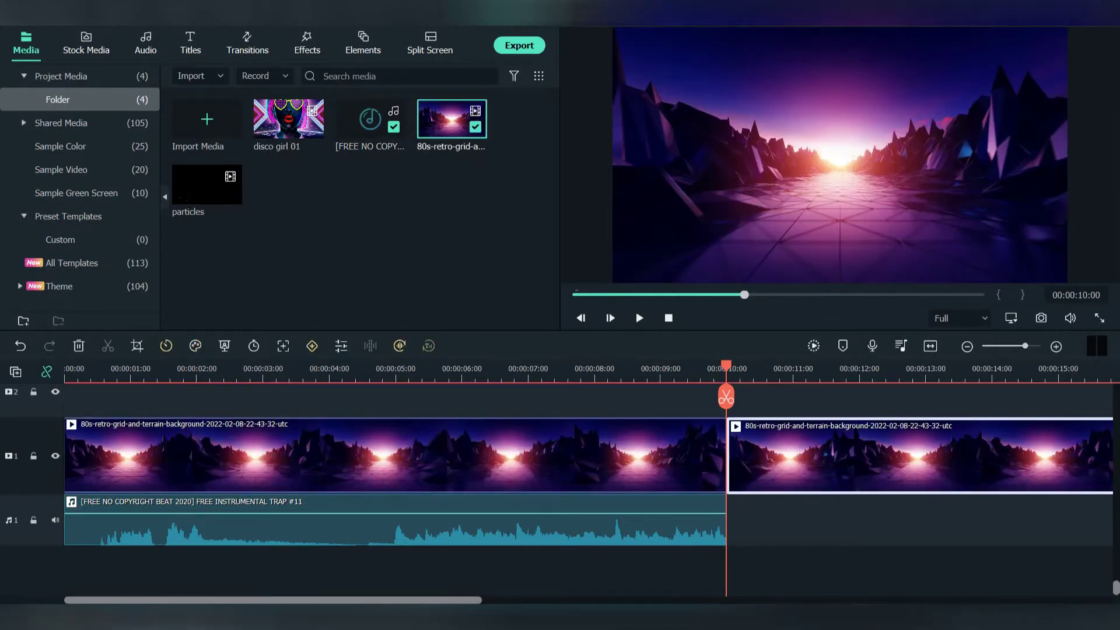
key("Delete")
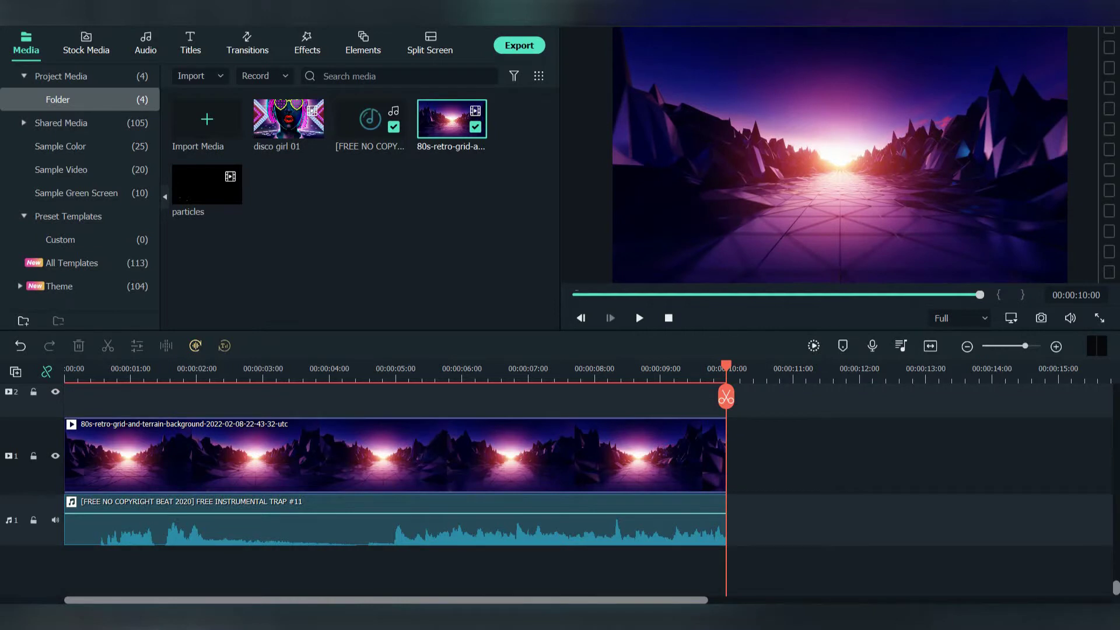
- Apply the Mild effect from the Shake filters to the retro grid background clip
left_click_drag(726, 366, 69, 366)
left_click(307, 44)
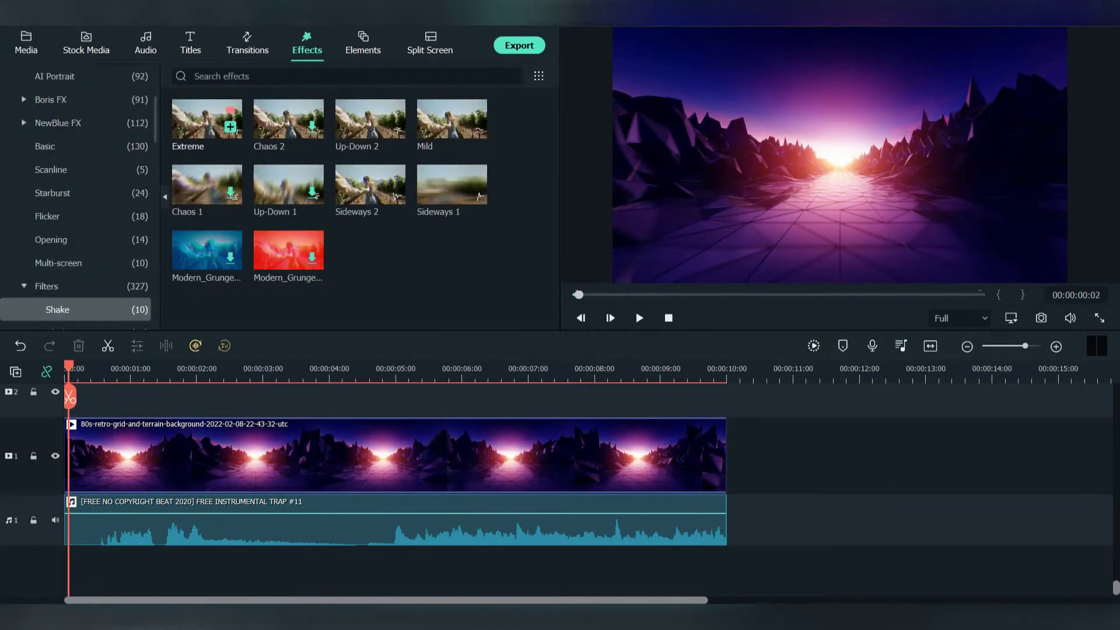
scroll(76, 256, "down", 1)
left_click(24, 216)
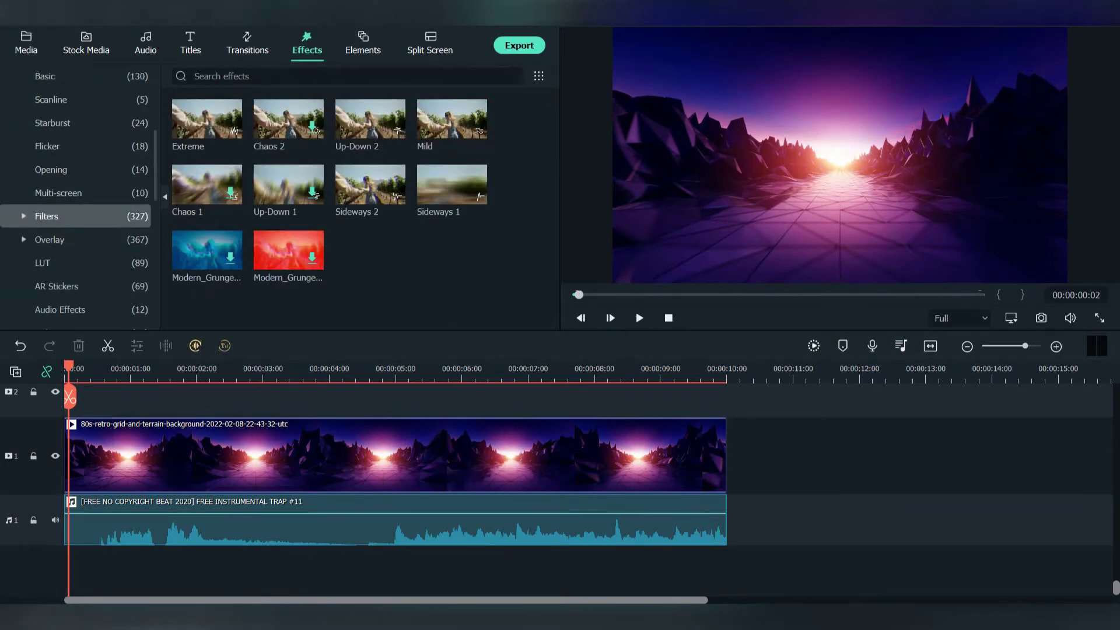
left_click(24, 216)
left_click(452, 119)
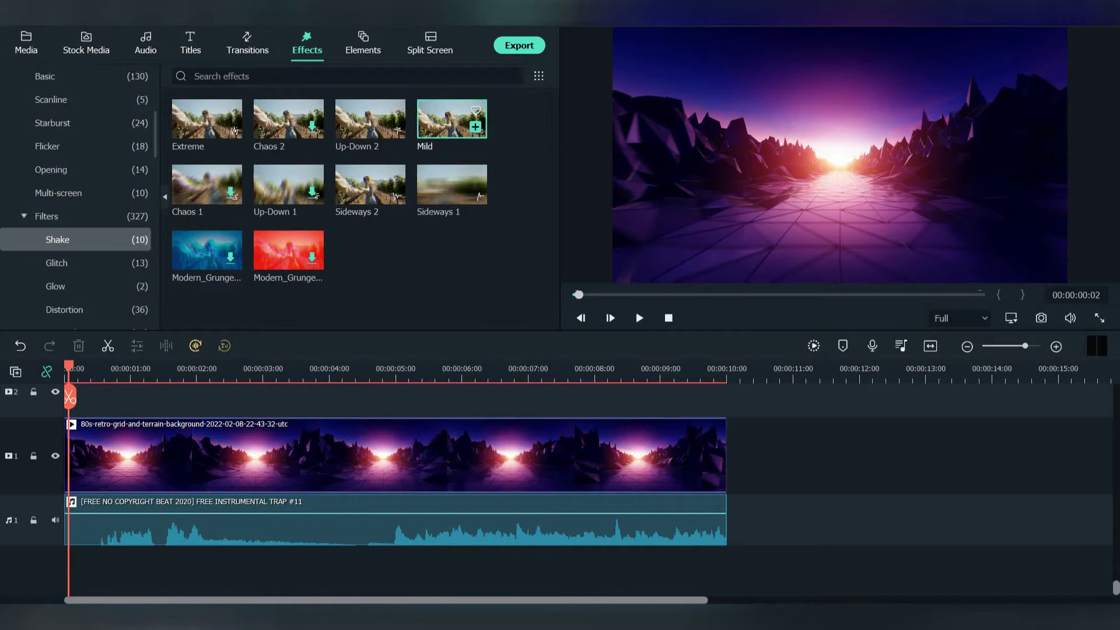
left_click(475, 127)
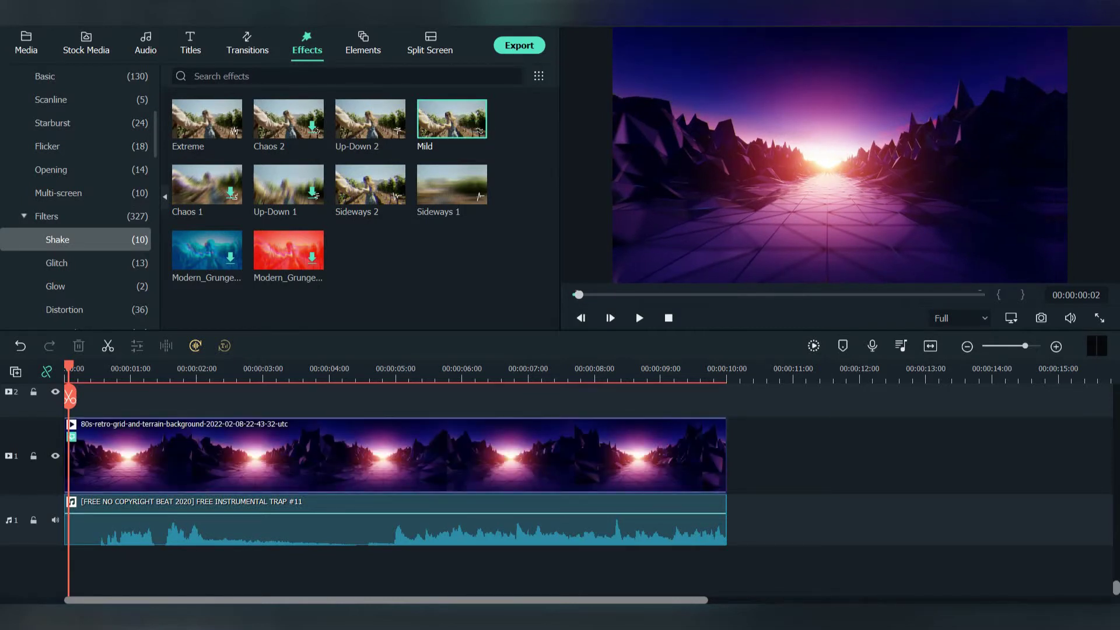
- Search the effects for "square blur" and apply Square Blur to the background clip
left_click(347, 77)
type("sq")
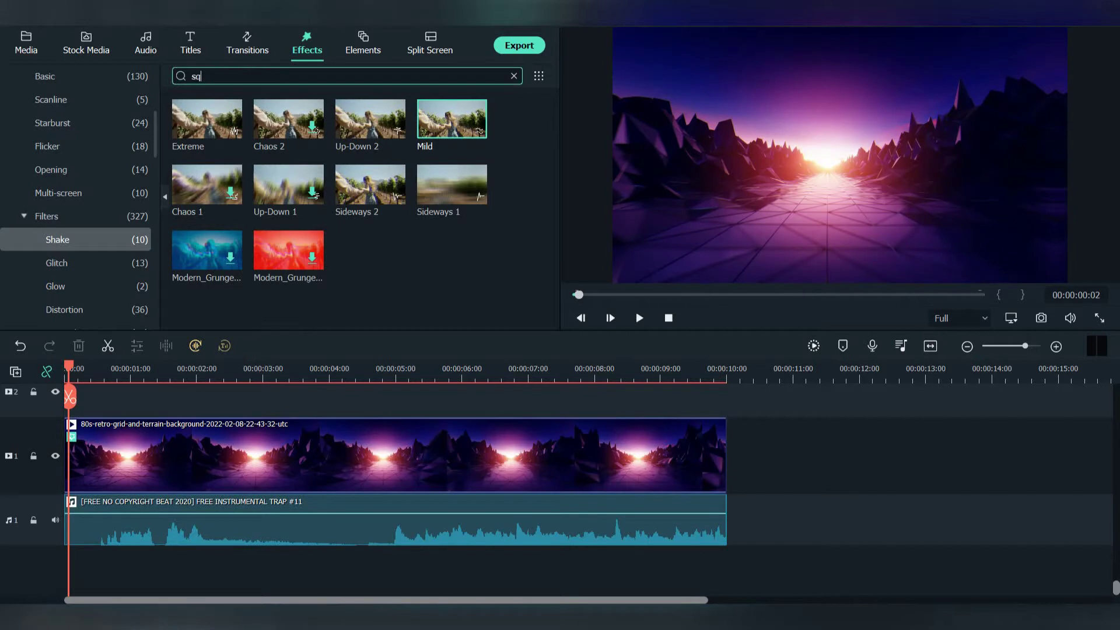
left_click(347, 98)
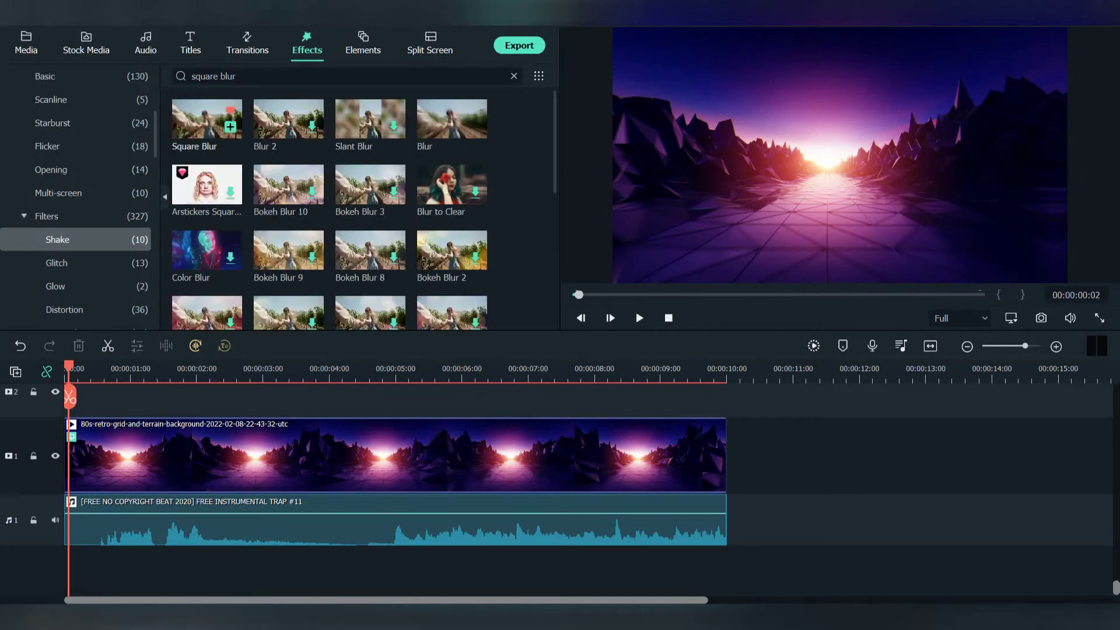
left_click_drag(208, 119, 245, 456)
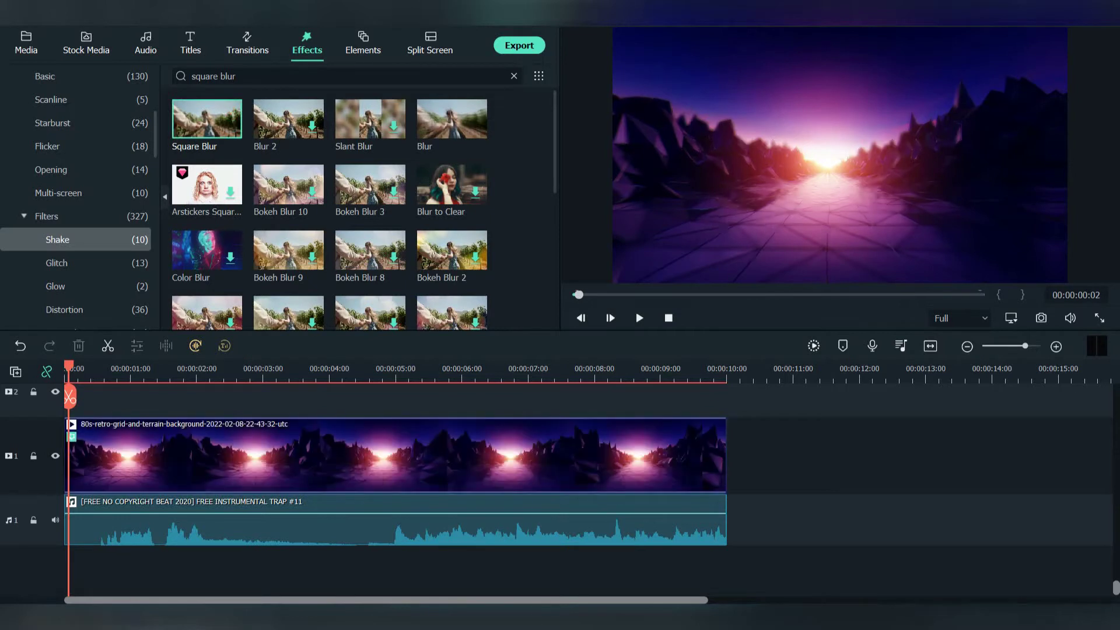
- Add the particles clip above the background on video track 3, aligned to the start of the timeline
scroll(245, 457, "up", 1)
left_click(26, 43)
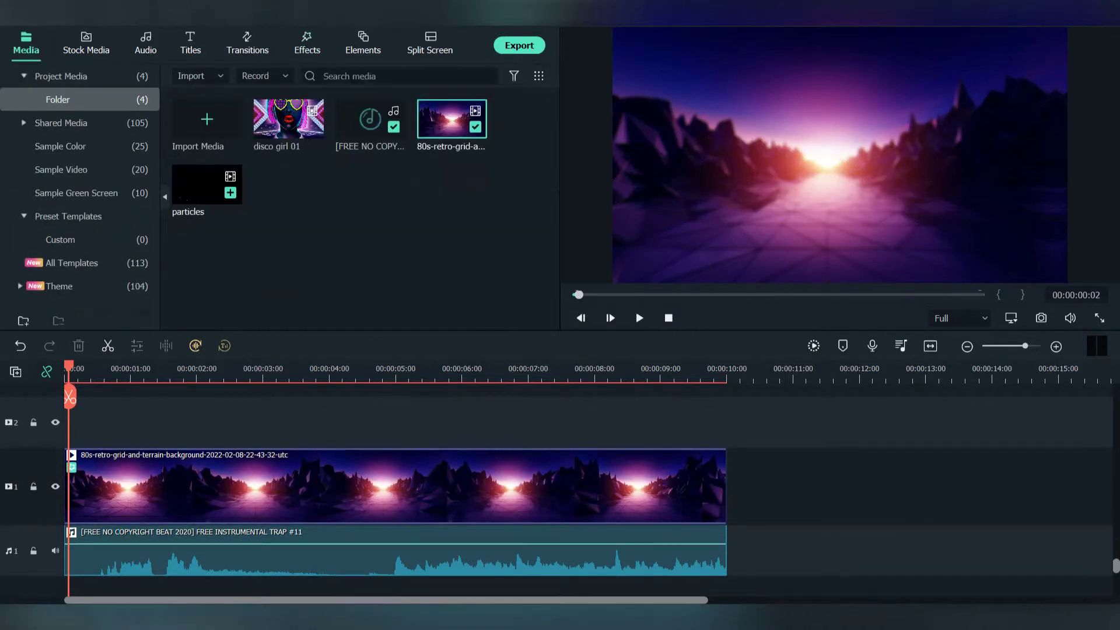
left_click_drag(204, 186, 118, 422)
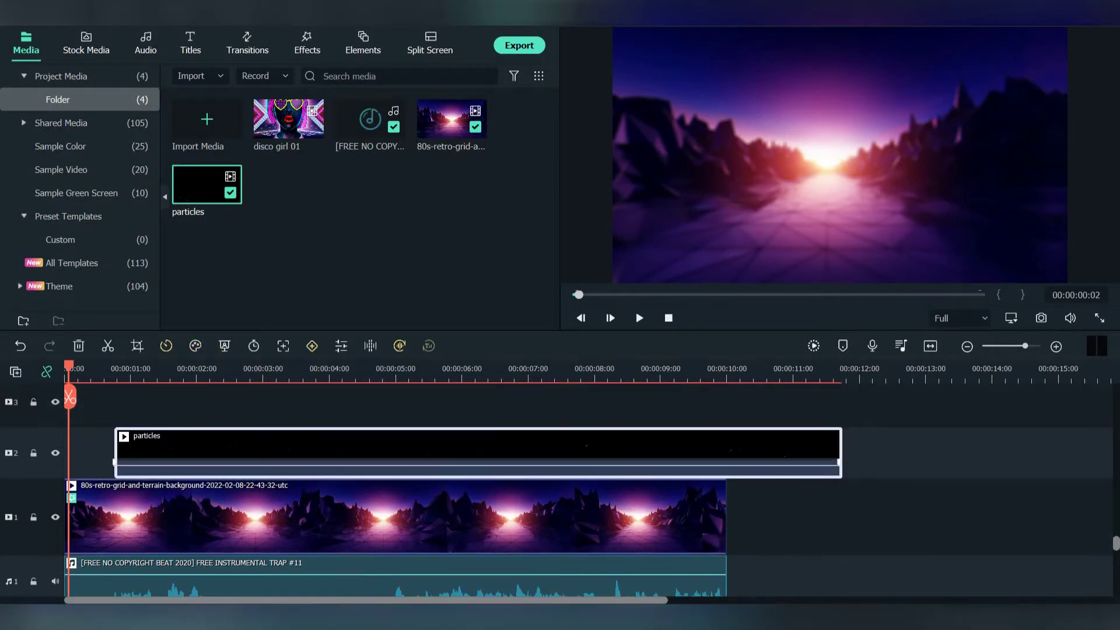
left_click_drag(196, 450, 137, 439)
scroll(185, 455, "up", 1)
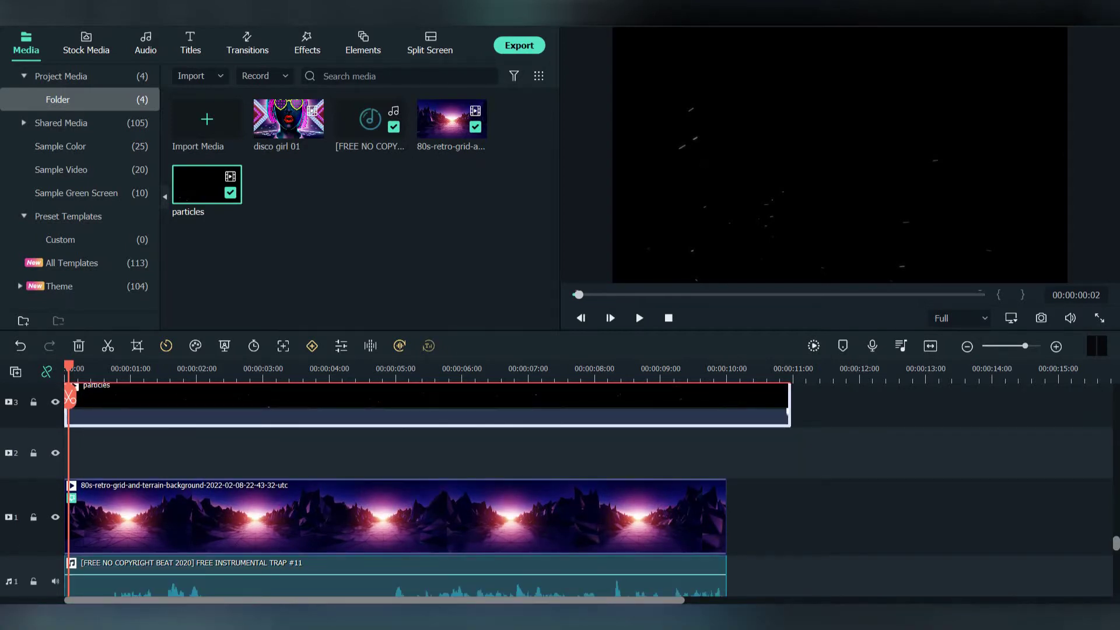
- Set the particles clip's blending mode to Lighten
double_click(185, 402)
left_click(279, 167)
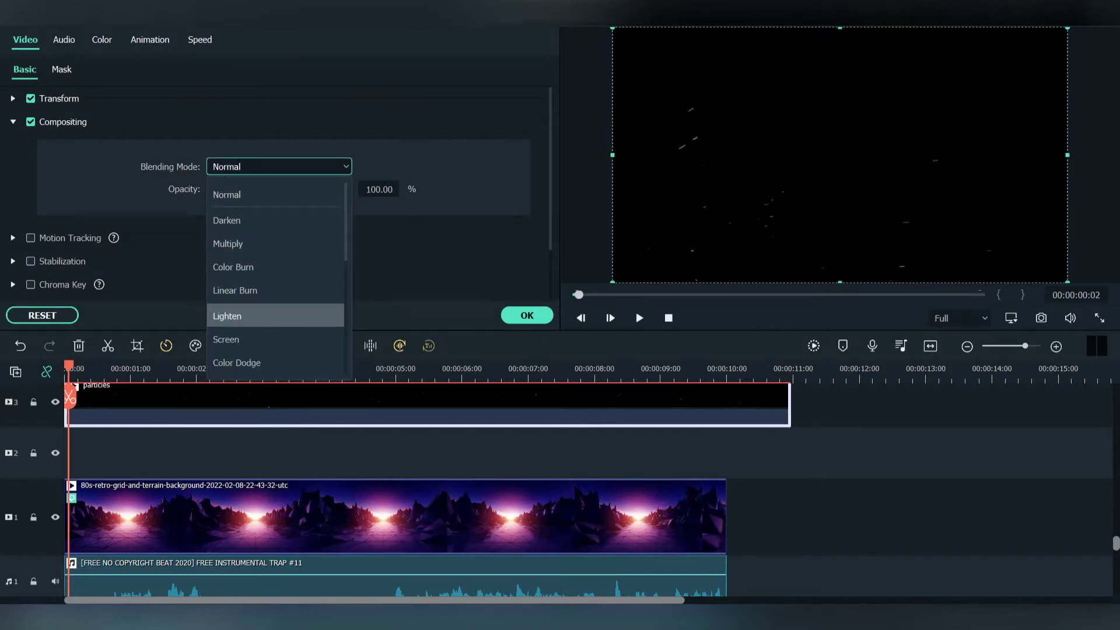
left_click(275, 316)
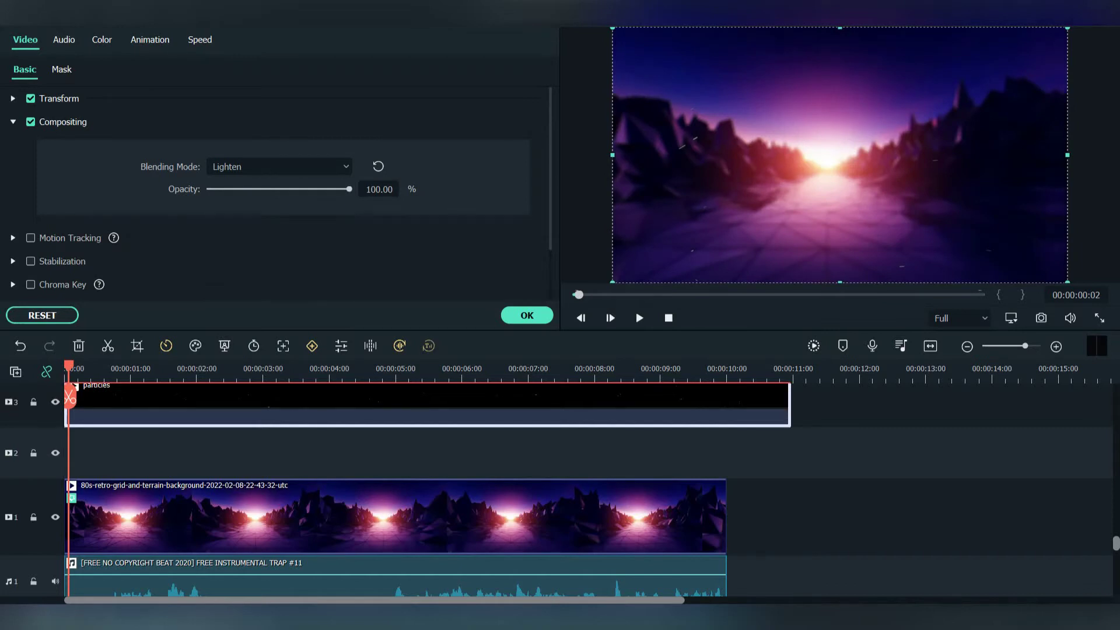
scroll(70, 397, "up", 1)
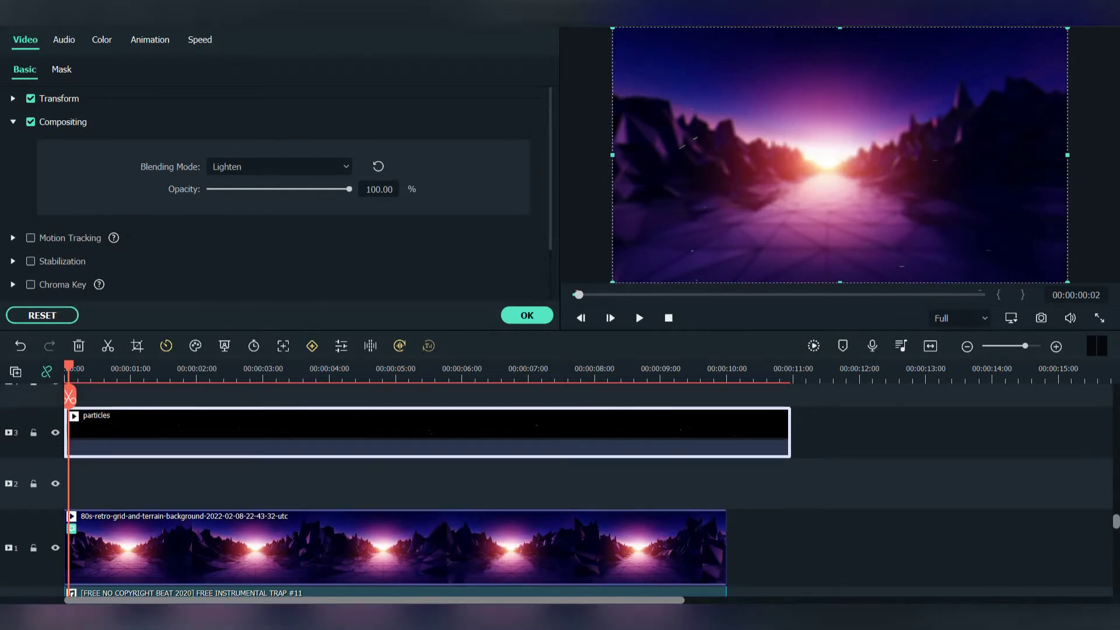
left_click(140, 483)
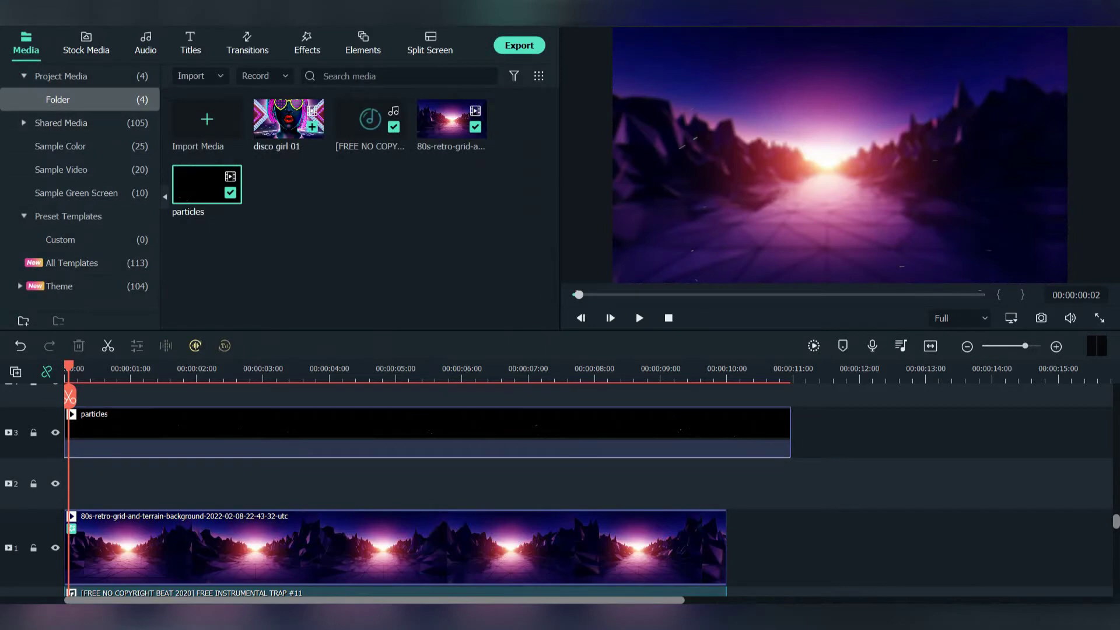
- Place the disco girl 01 clip on video track 4 above the particles, spanning the first 10 seconds, and open its video settings
left_click(288, 119)
left_click_drag(288, 119, 71, 475)
double_click(140, 461)
scroll(140, 460, "down", 2)
left_click(152, 444)
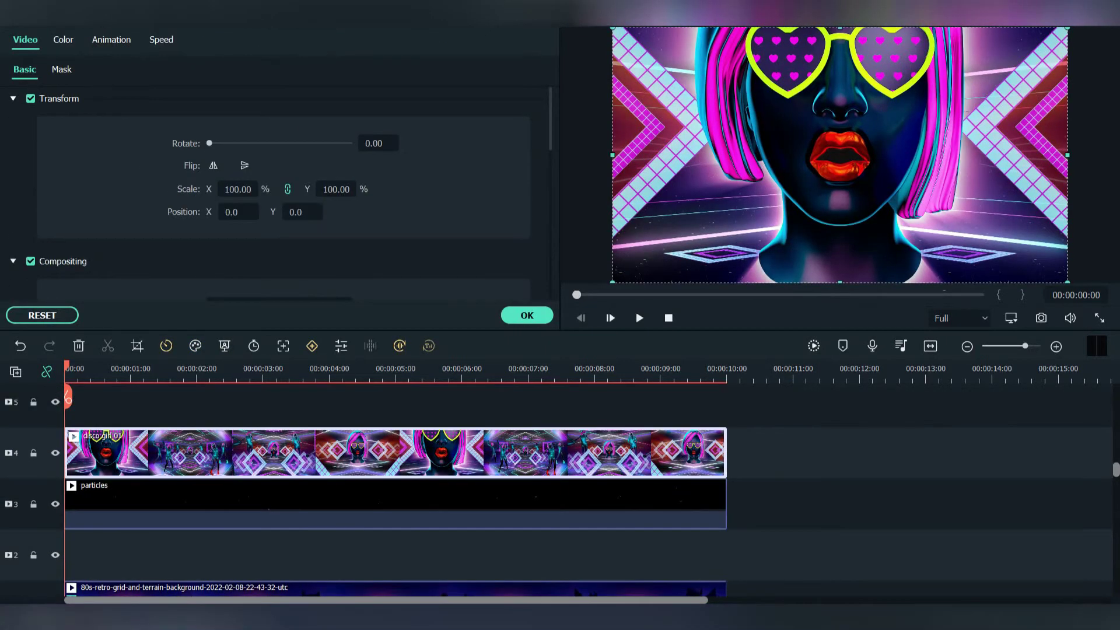
- Scale the disco girl 01 clip to 60%
left_click(238, 189)
type("60")
key("Return")
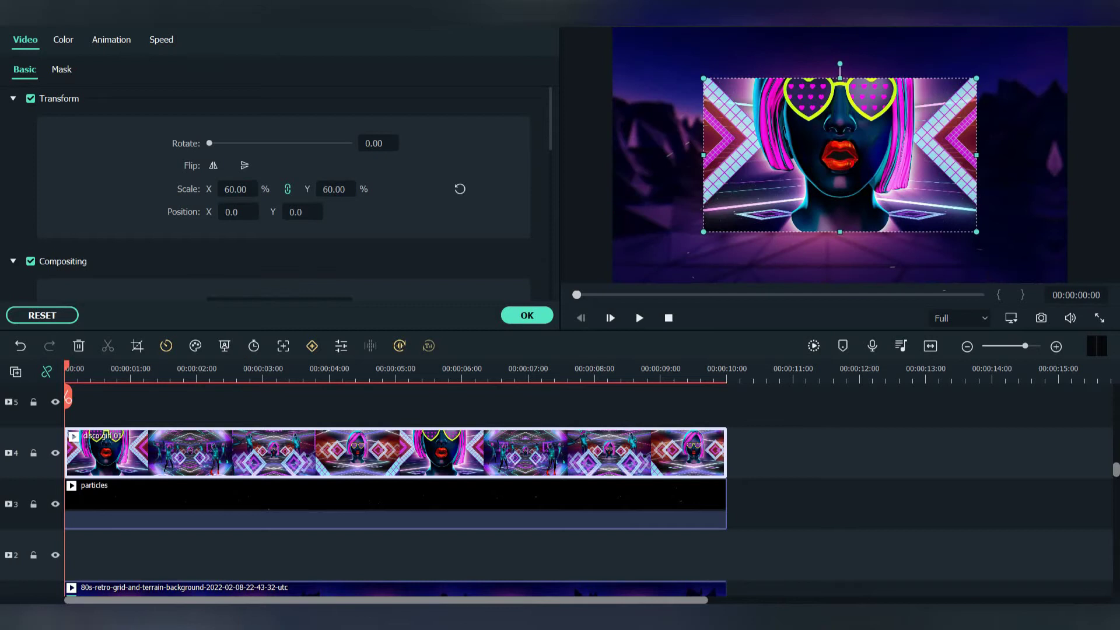
- Apply a Circle mask to the disco girl 01 clip and enlarge it to a scale of about 0.65
left_click(61, 69)
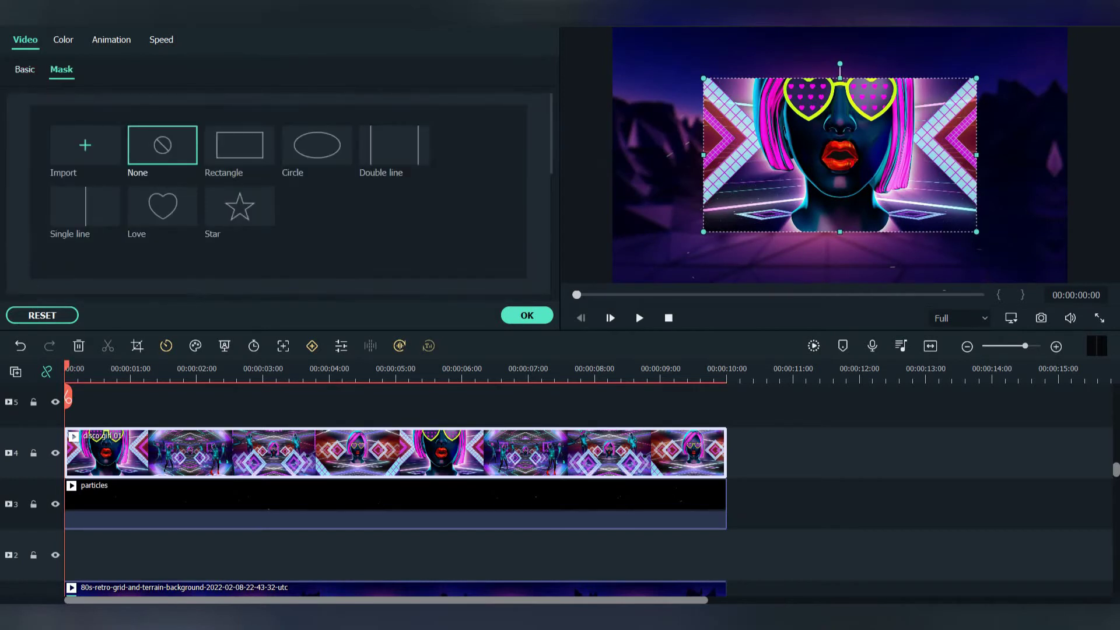
left_click(317, 145)
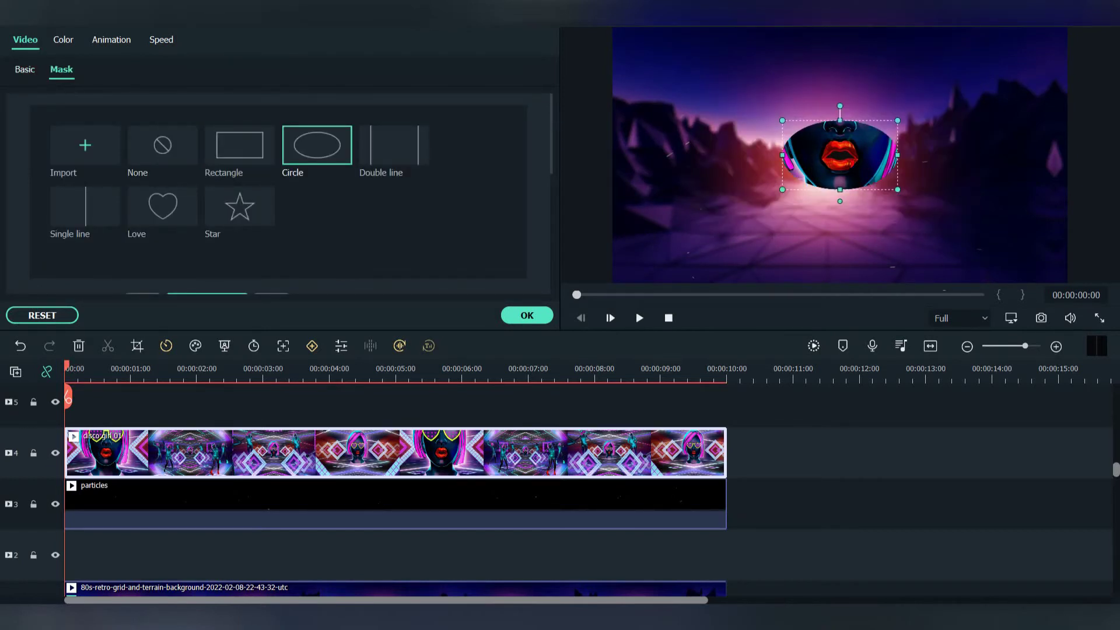
left_click_drag(897, 190, 902, 192)
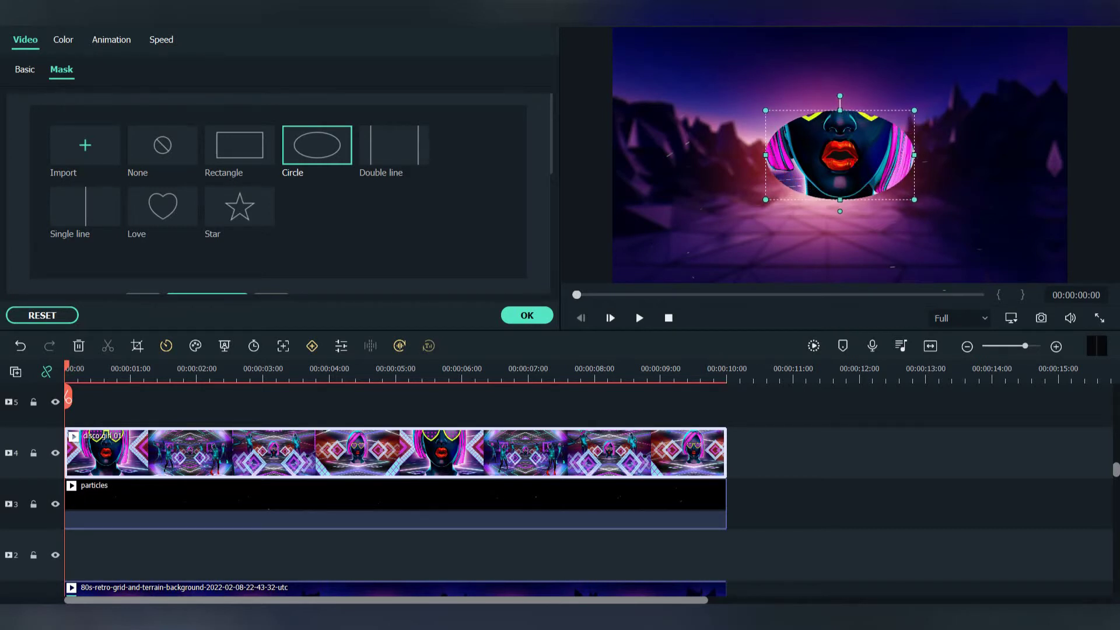
- Set the circle mask's width and height both to 60
scroll(278, 197, "down", 5)
scroll(278, 197, "down", 3)
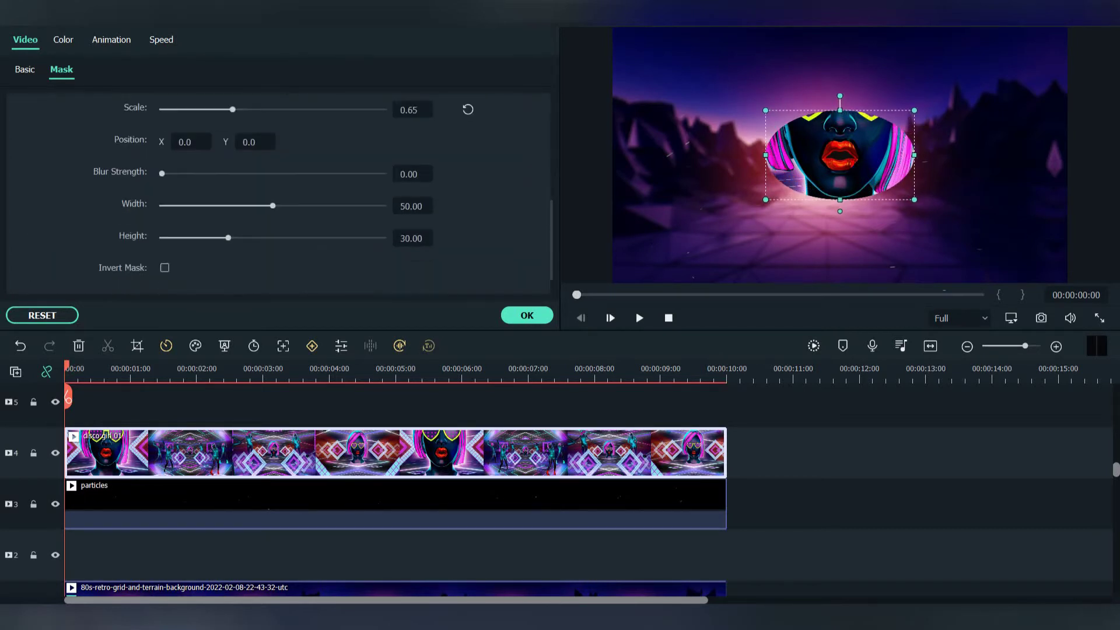
double_click(412, 238)
type("60")
double_click(411, 207)
type("60")
key("Return")
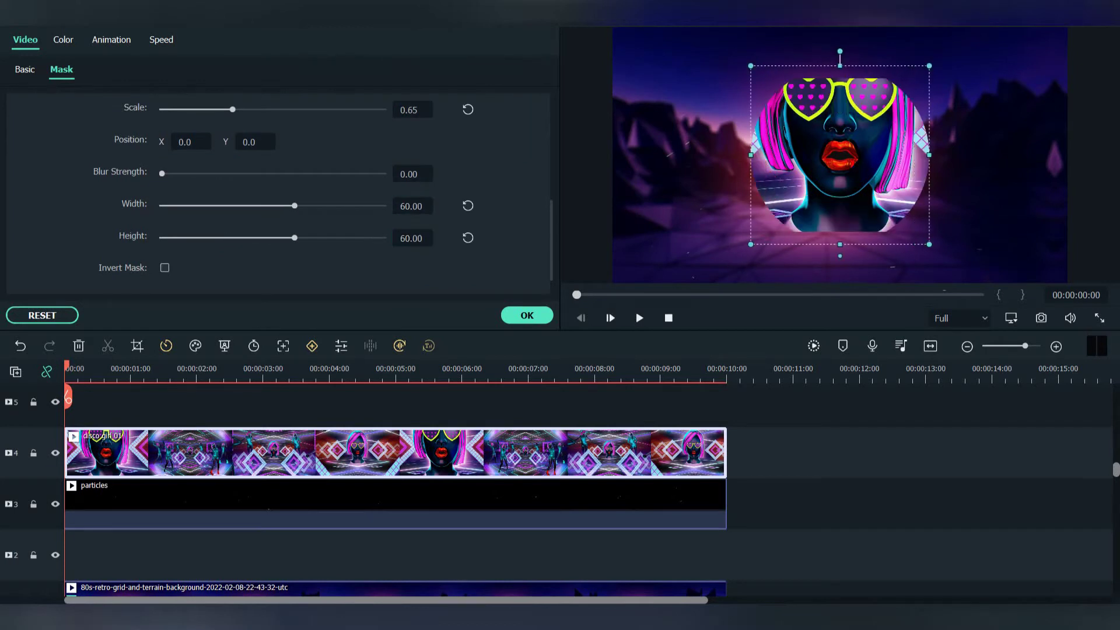
- Shrink the circle mask to a scale of about 0.52 and move it up to about Y 10.1 so it frames the face
left_click_drag(840, 156, 840, 155)
left_click_drag(930, 244, 918, 233)
left_click_drag(840, 155, 840, 156)
left_click_drag(917, 234, 913, 228)
left_click_drag(840, 155, 840, 150)
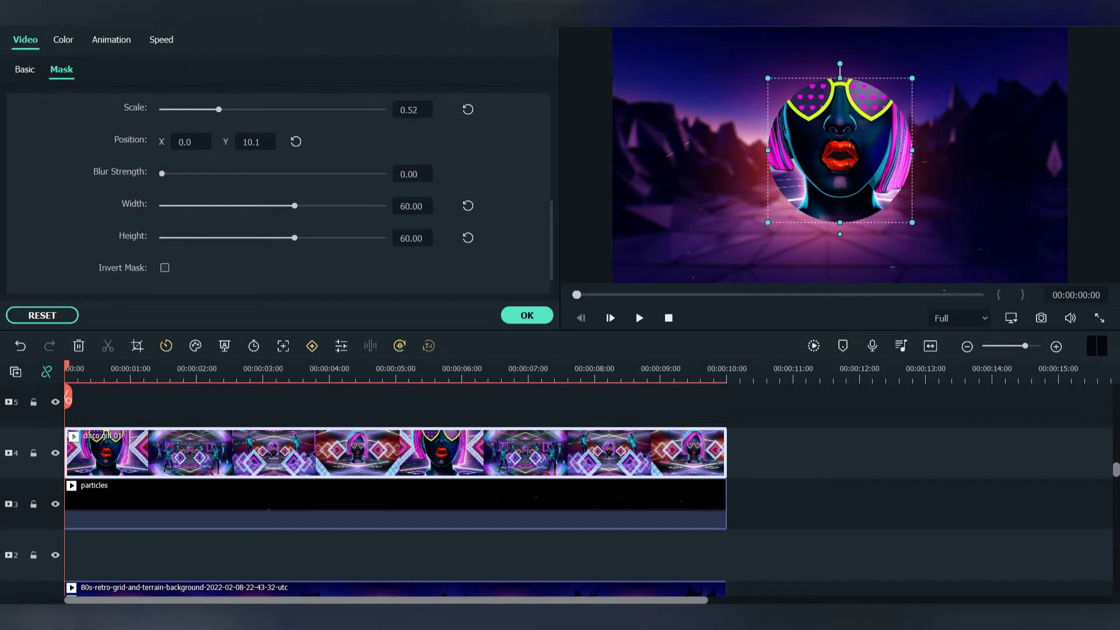
left_click(527, 315)
- Give the disco girl 01 clip a drop shadow with 100 opacity and an increased distance
double_click(395, 453)
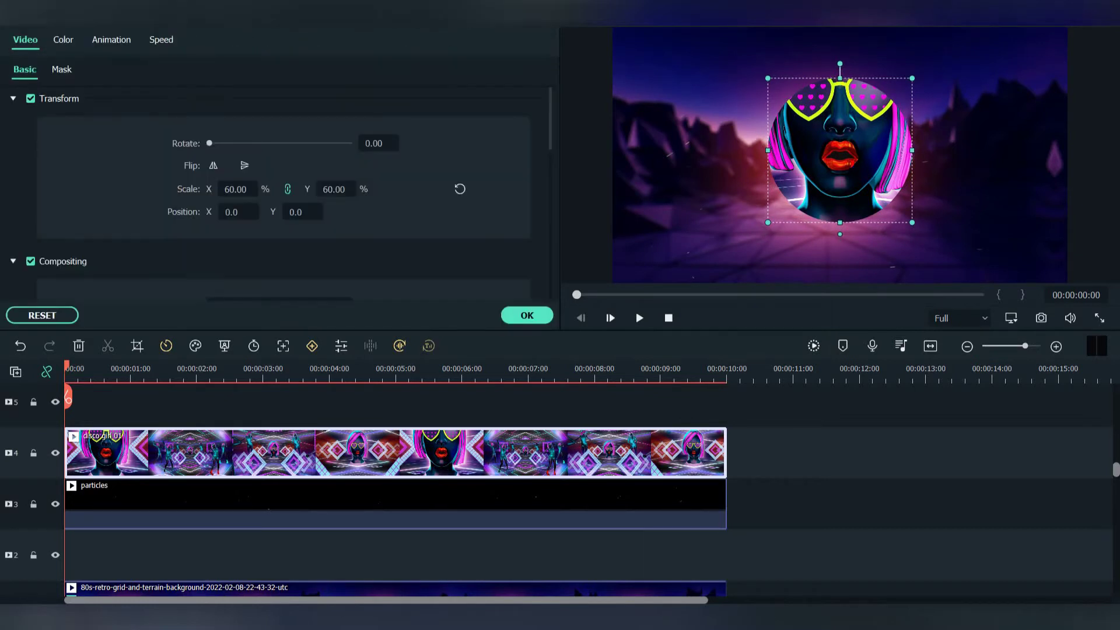
scroll(280, 192, "down", 10)
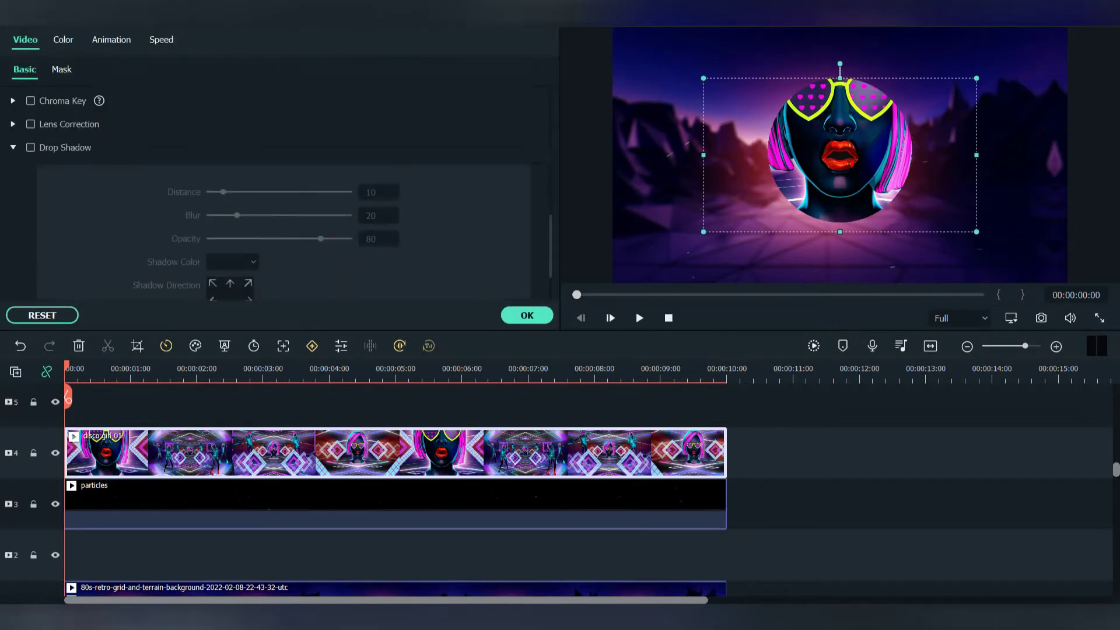
left_click(30, 147)
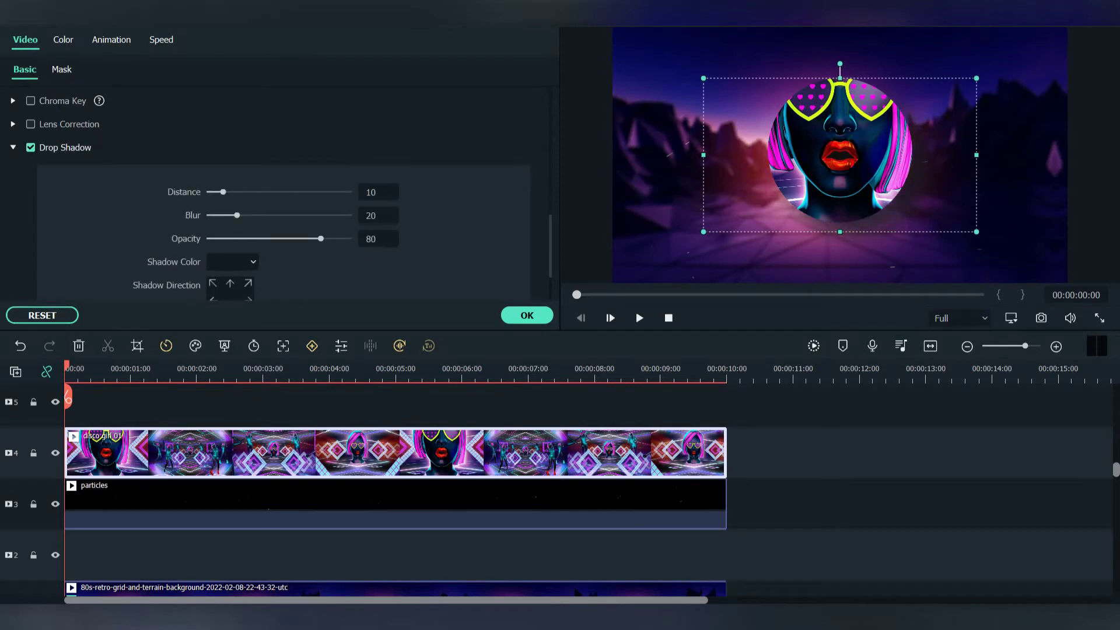
scroll(280, 192, "down", 3)
left_click_drag(321, 164, 351, 163)
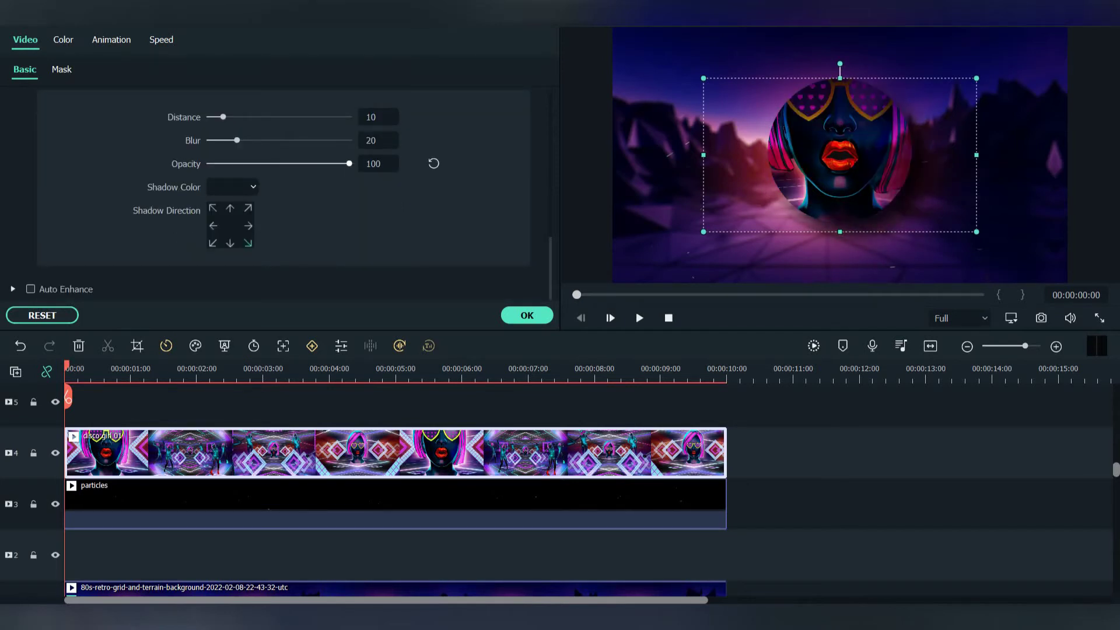
left_click_drag(223, 117, 267, 140)
left_click(527, 315)
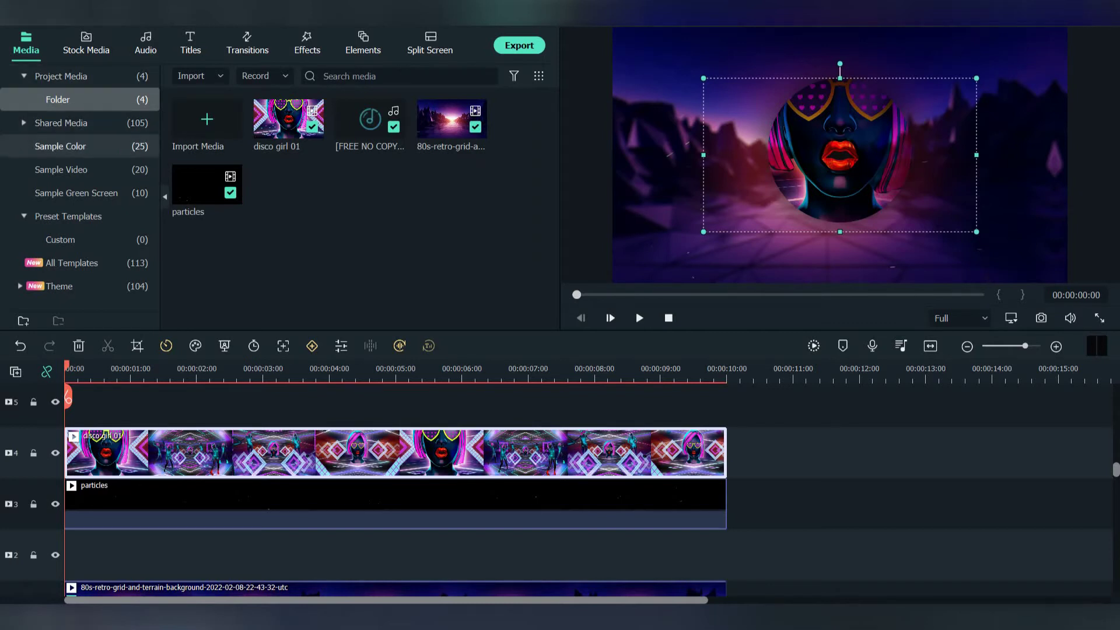
- Add a custom animation keyframe at the very start of the disco girl 01 clip
left_click(312, 346)
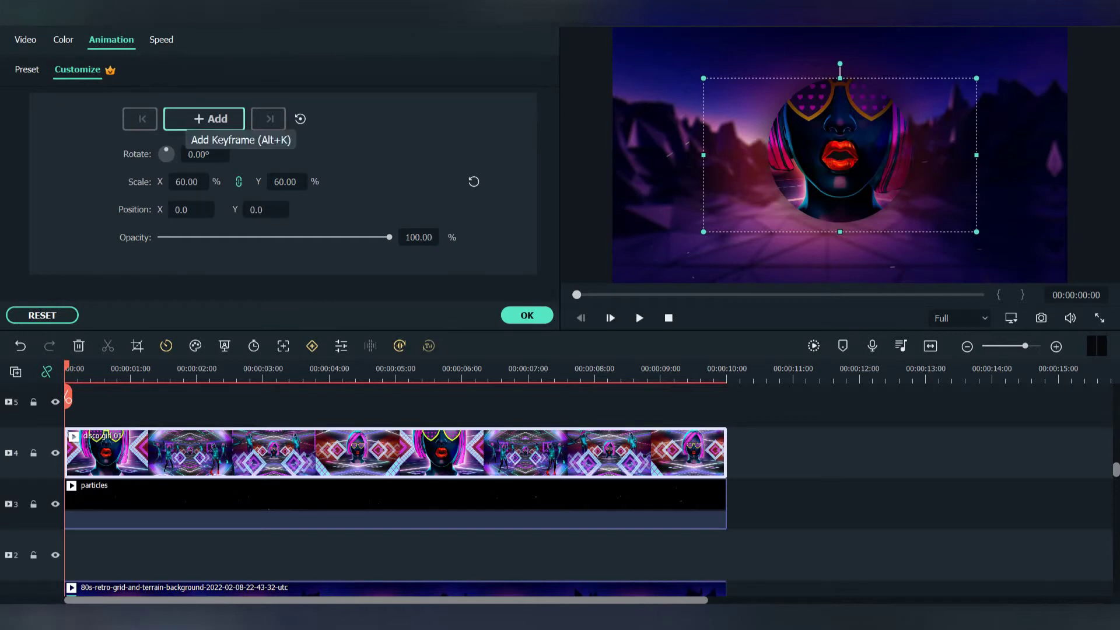
key("alt+k")
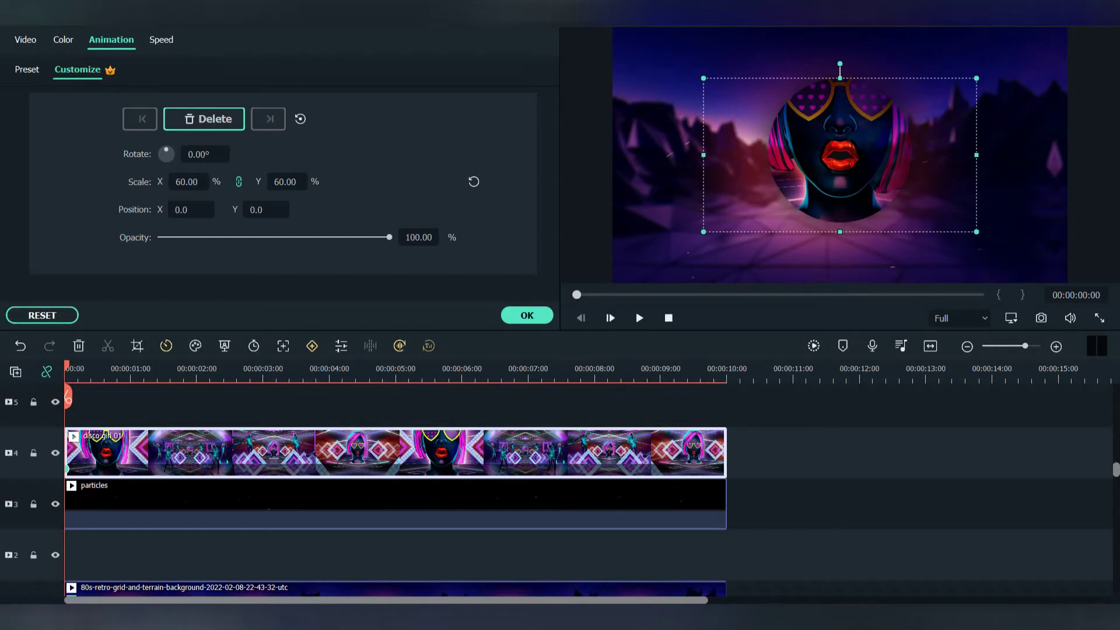
- Add an animation keyframe with a 360° rotation at the 10-second end of the disco girl 01 clip
left_click_drag(68, 397, 725, 396)
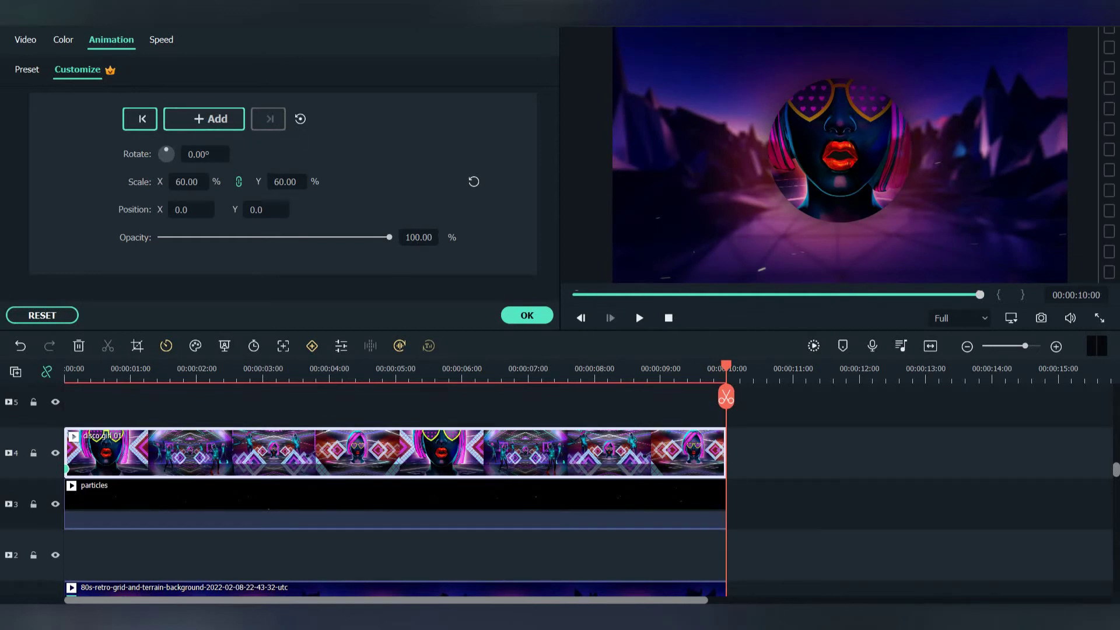
double_click(198, 154)
type("360")
left_click(527, 315)
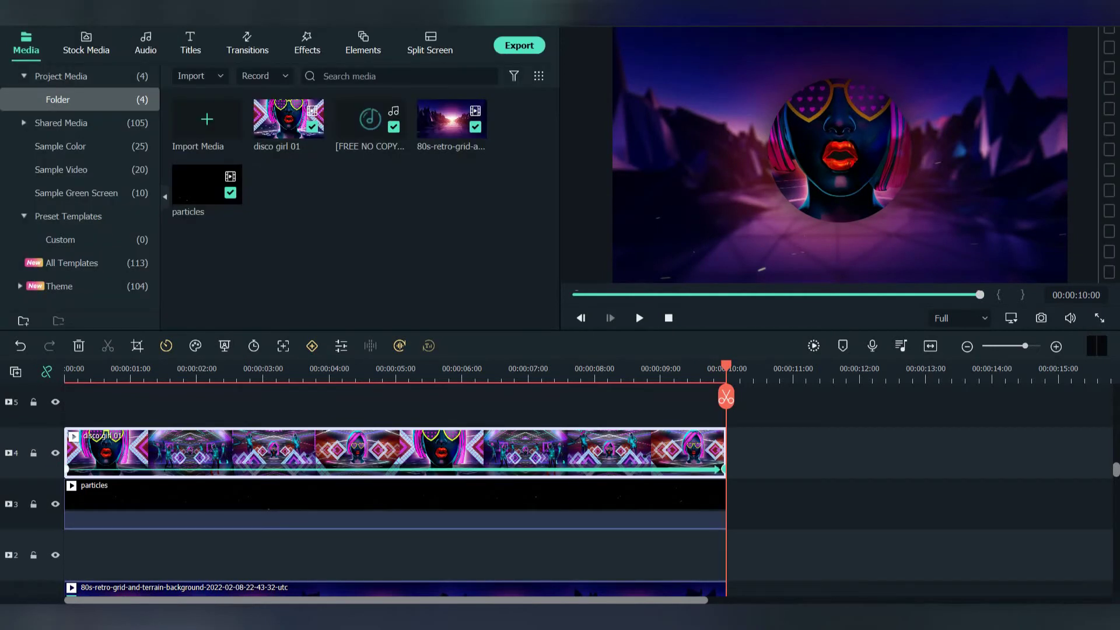
- Add the Iridescent Circle 3 audio visualizer on track 5 from the start and extend it to 10 seconds
left_click_drag(726, 367, 64, 370)
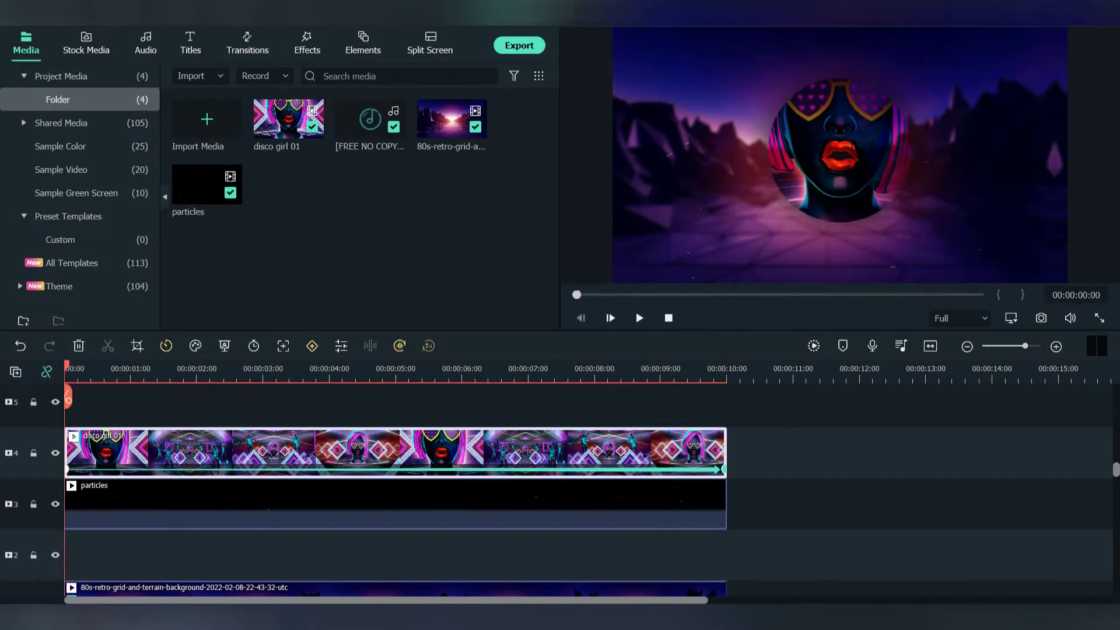
left_click(307, 43)
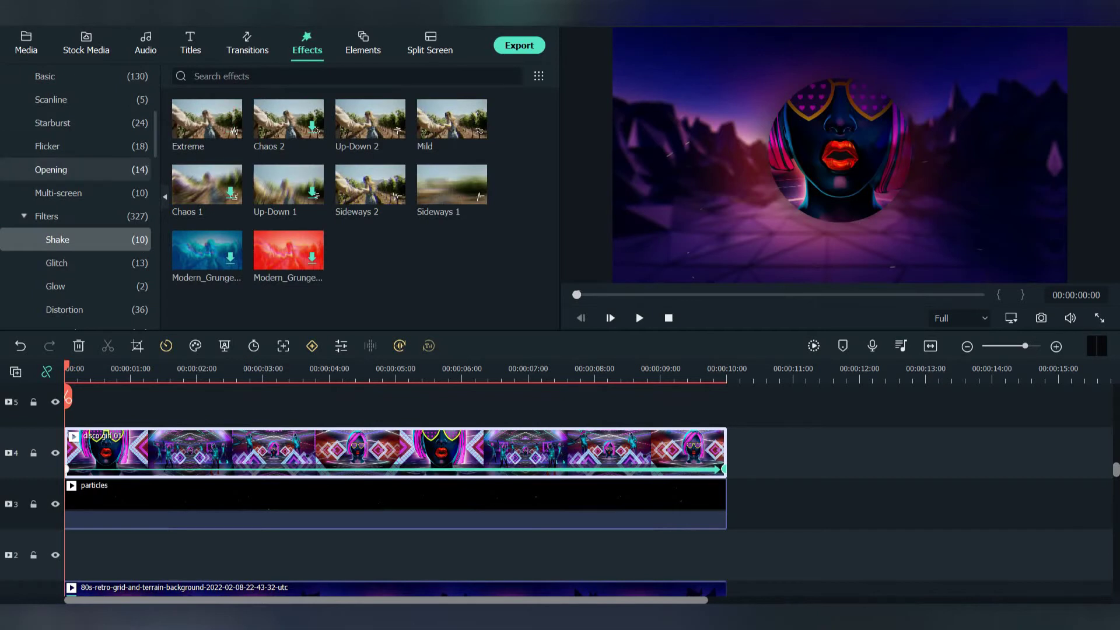
scroll(76, 169, "up", 3)
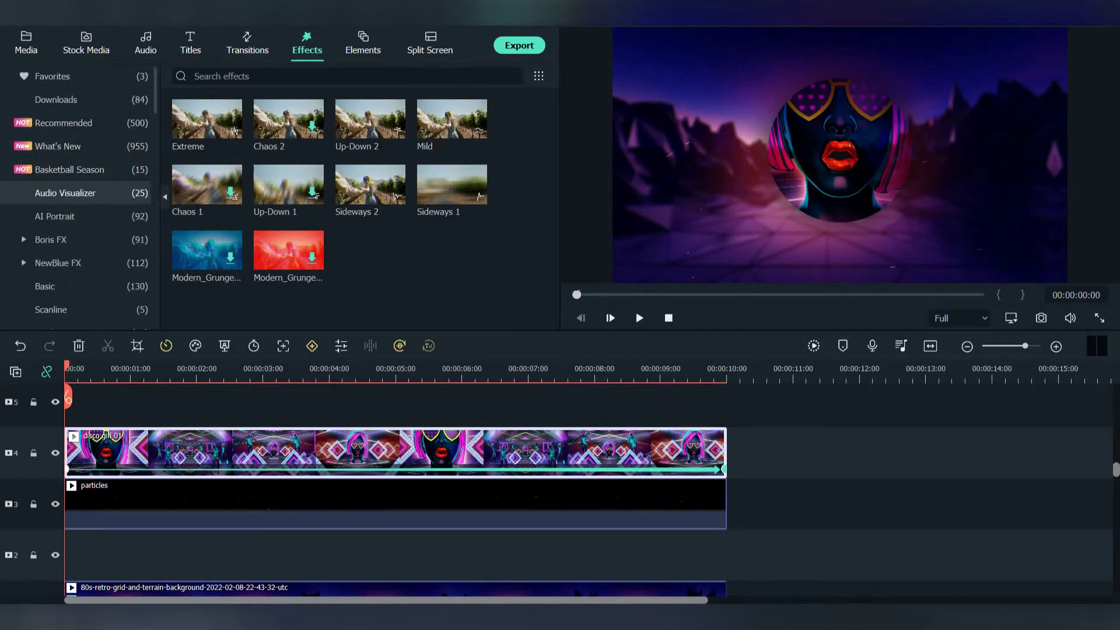
left_click(76, 193)
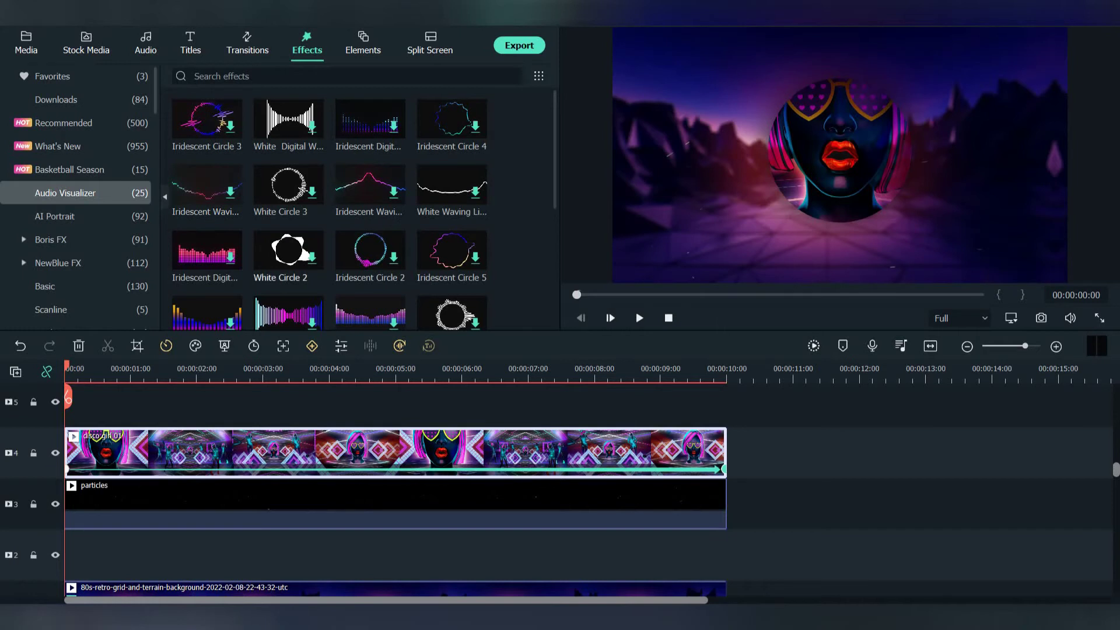
scroll(288, 262, "down", 3)
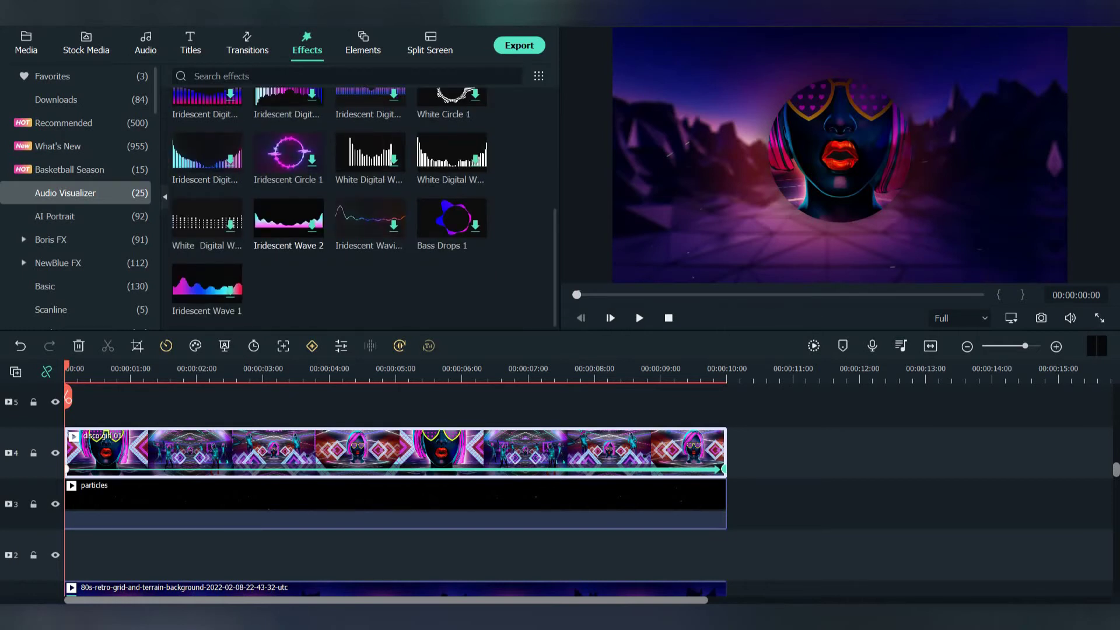
scroll(288, 263, "up", 3)
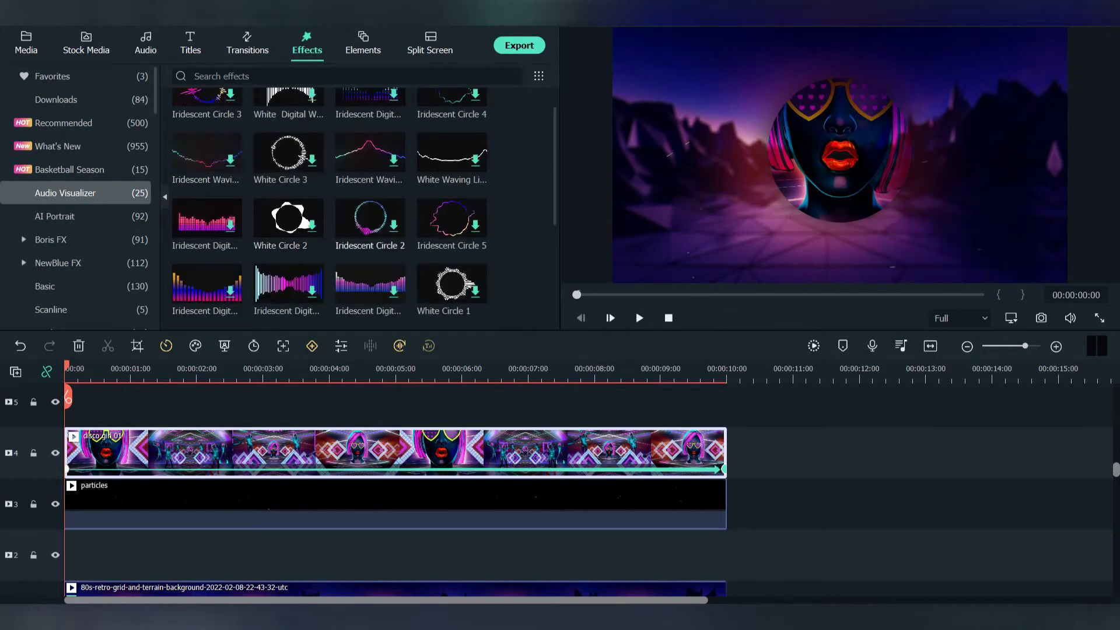
scroll(362, 227, "up", 1)
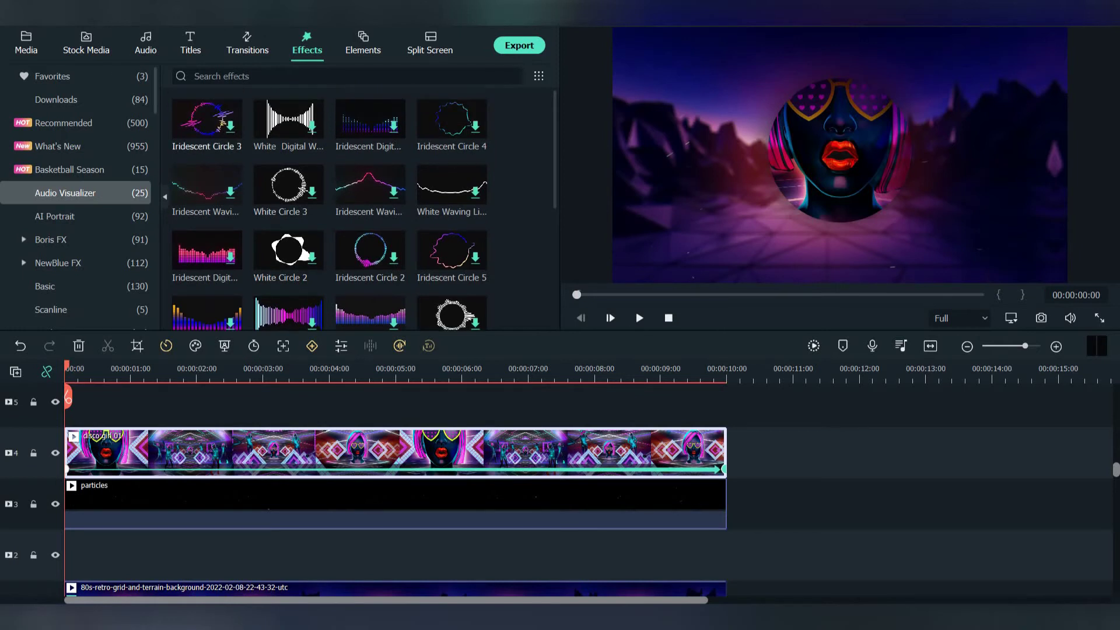
left_click_drag(207, 119, 66, 405)
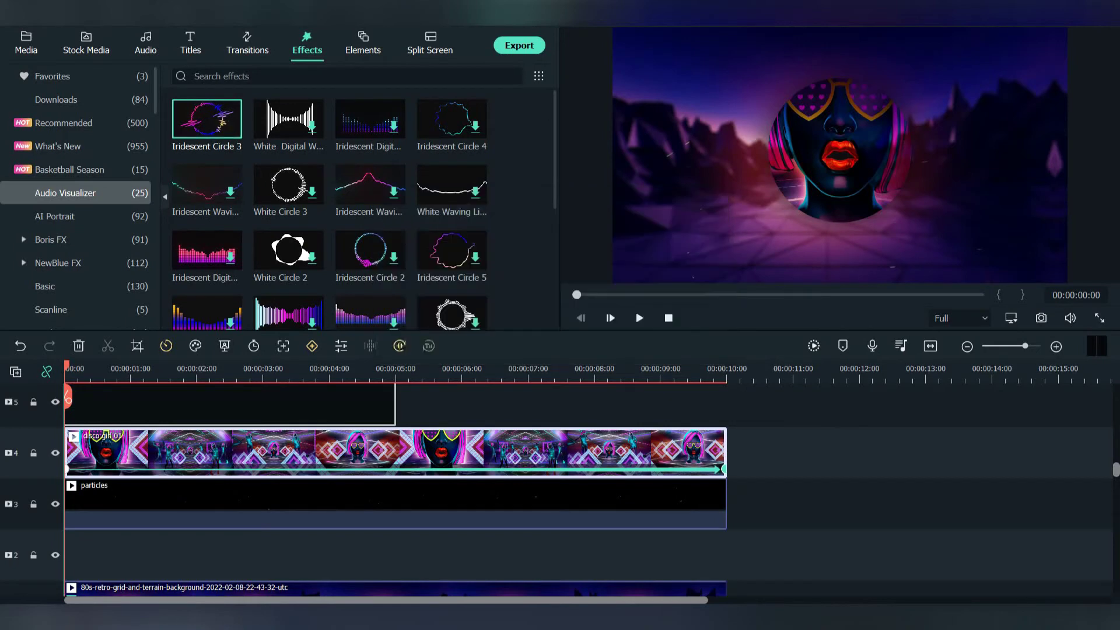
left_click_drag(395, 402, 726, 402)
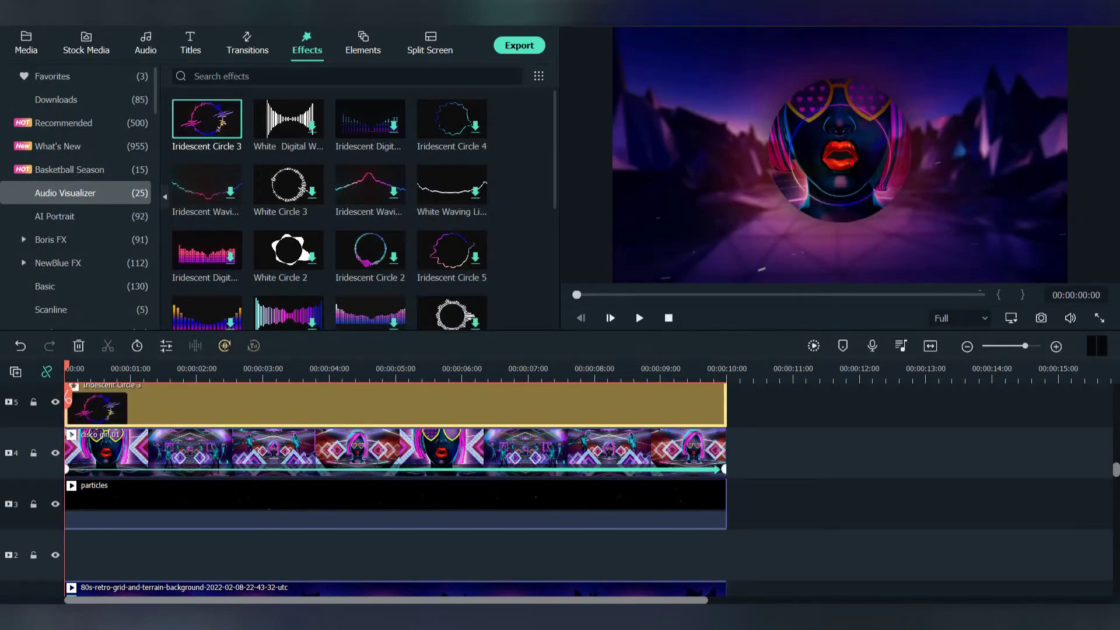
- Set the Iridescent Circle 3 radius to 3.0, keeping its Position Y at the default
double_click(396, 405)
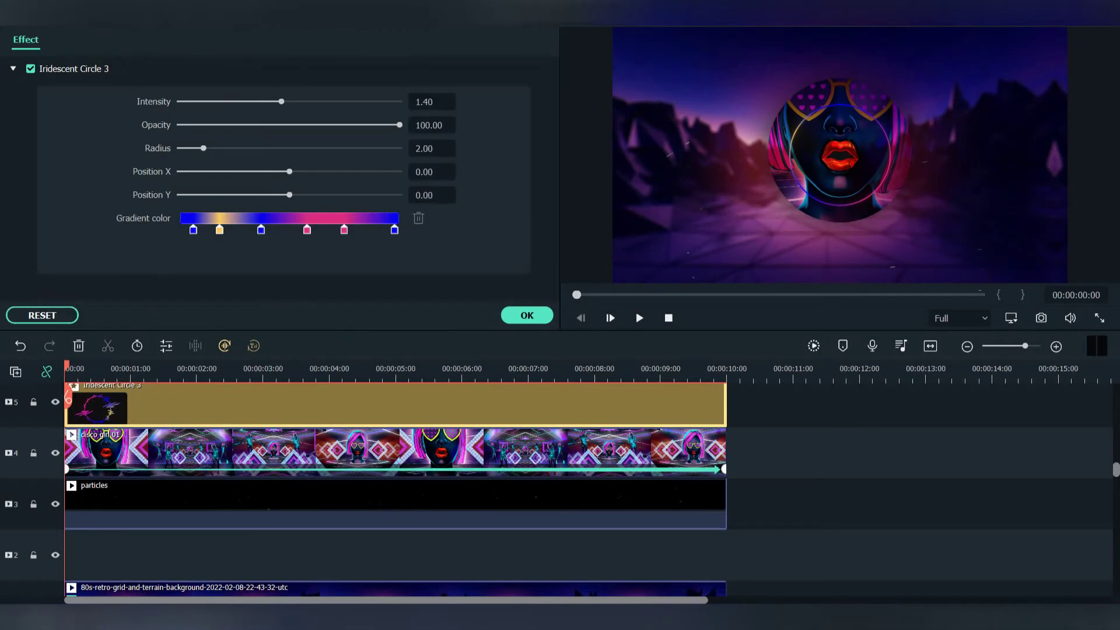
left_click_drag(289, 195, 291, 195)
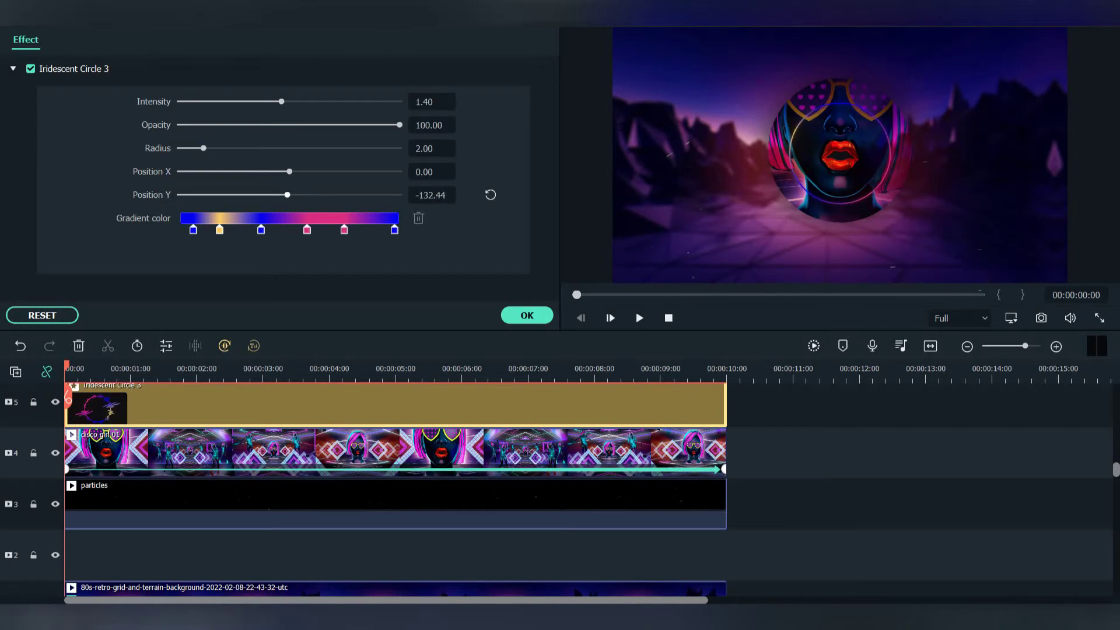
left_click(490, 195)
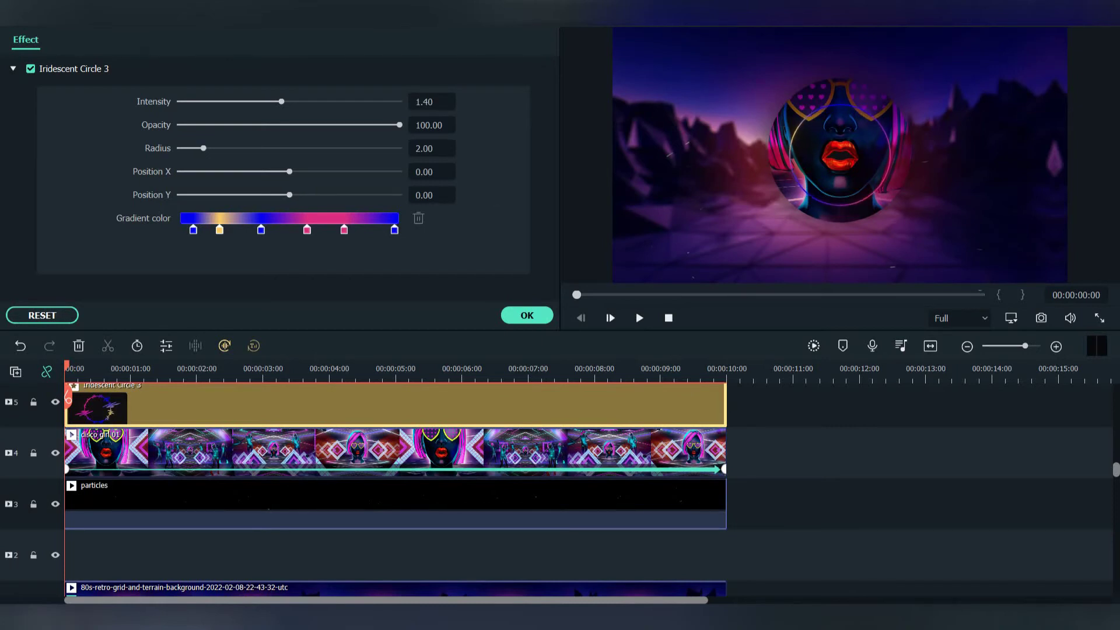
type("3.0")
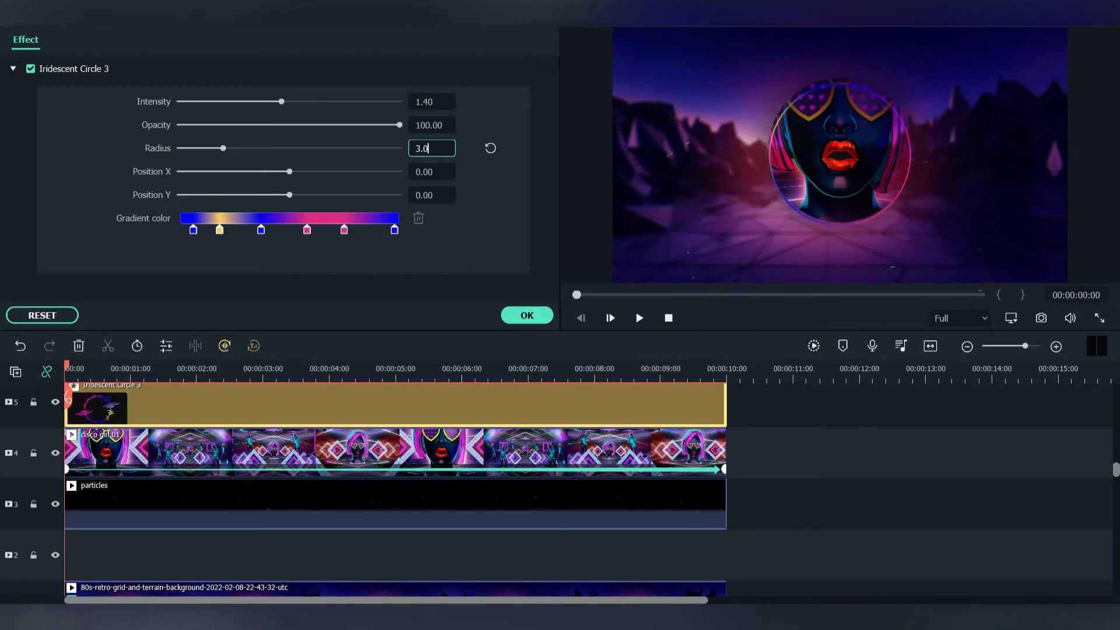
key("Return")
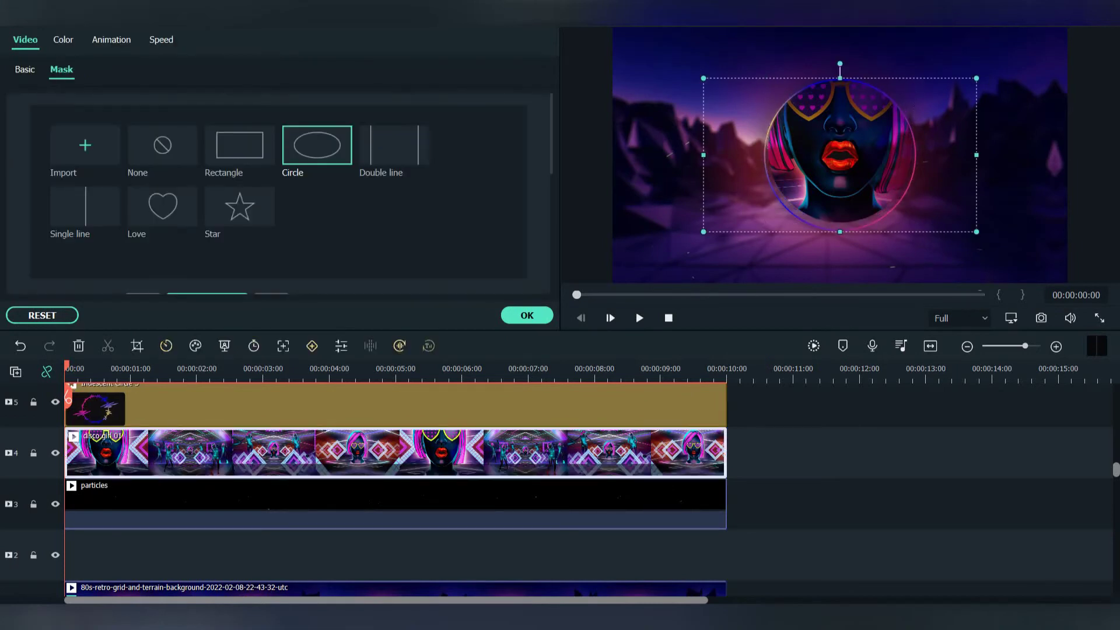
- Enlarge and recentre the disco girl 01 clip's circle mask so the picture fills the Iridescent Circle 3 ring
left_click(25, 69)
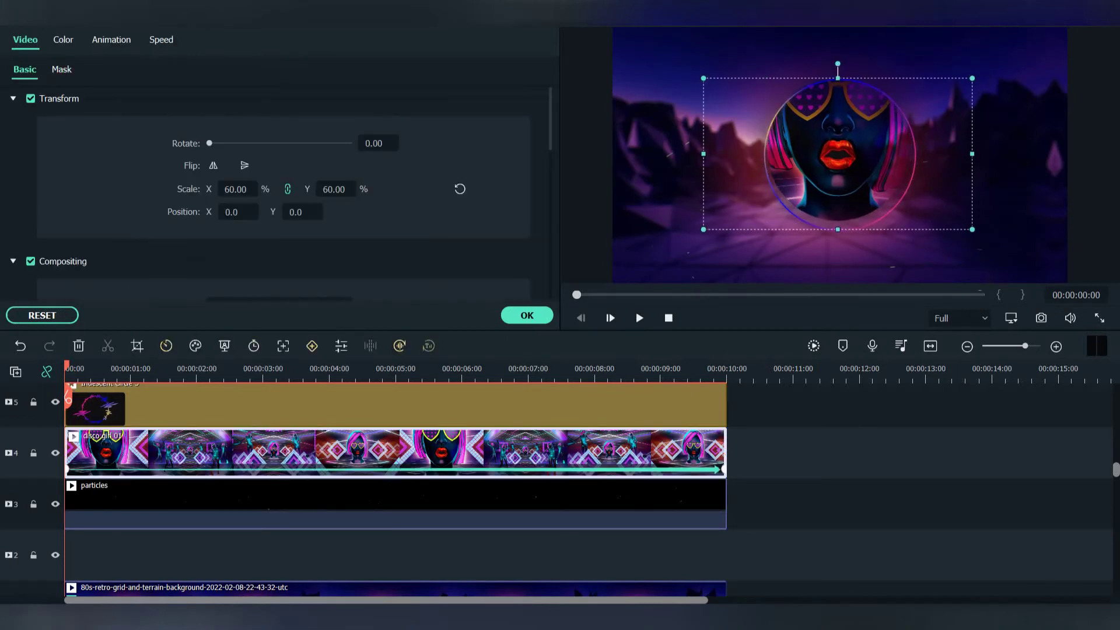
left_click(62, 70)
left_click(24, 70)
left_click(61, 70)
left_click_drag(773, 85, 767, 77)
left_click_drag(840, 150, 840, 155)
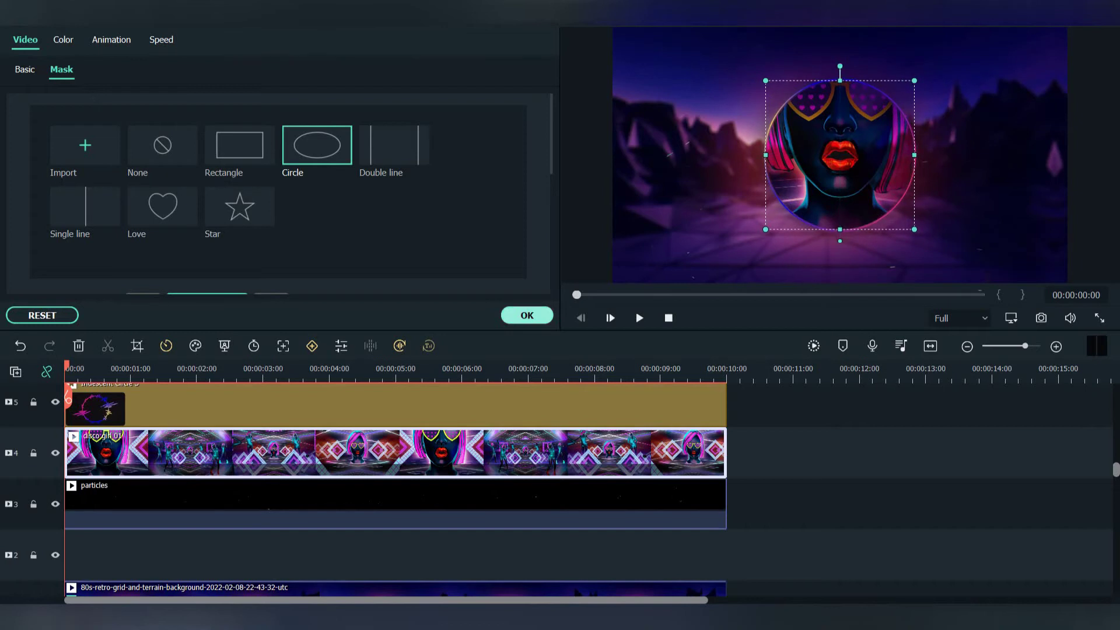
left_click(527, 315)
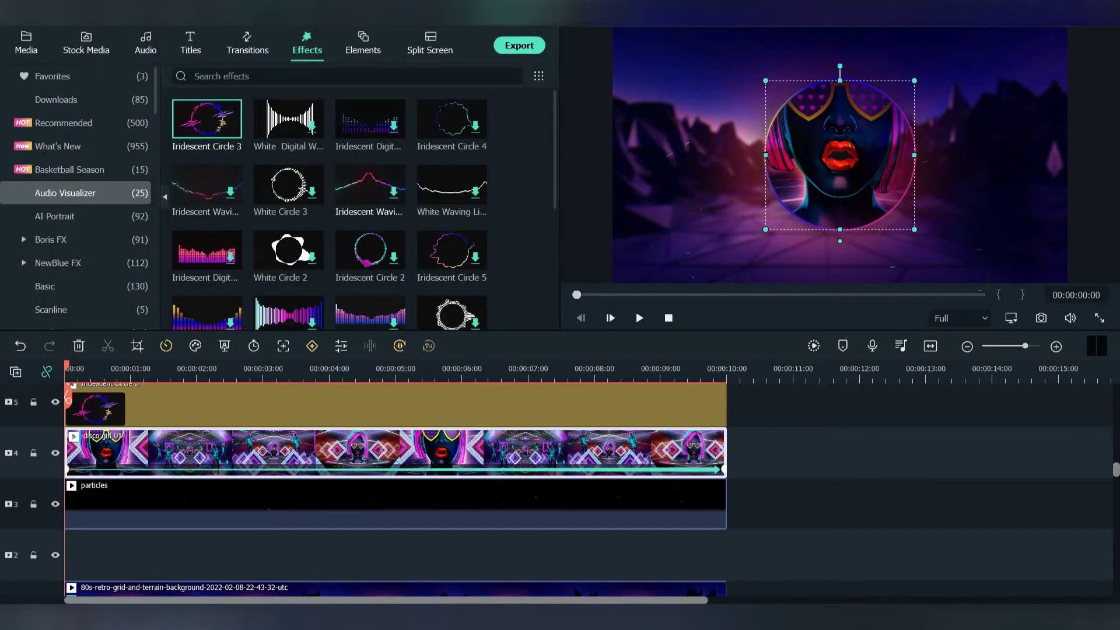
- Add the Iridescent Waving Line 2 audio visualizer at the start of track 2 and extend it to 10 seconds
left_click(370, 185)
left_click_drag(370, 185, 227, 555)
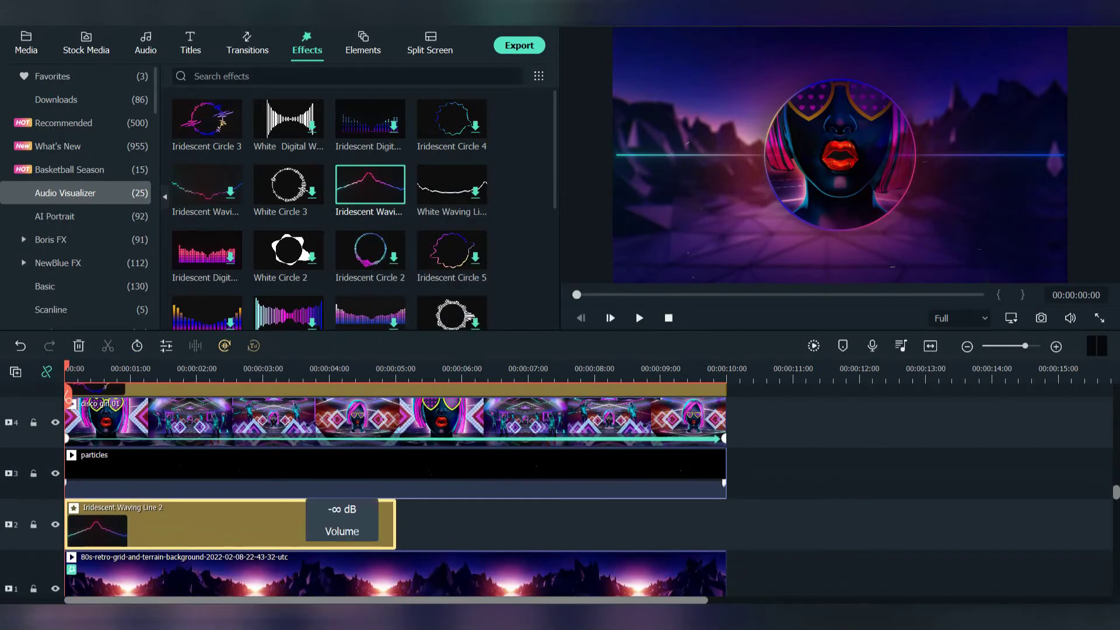
left_click_drag(396, 525, 726, 525)
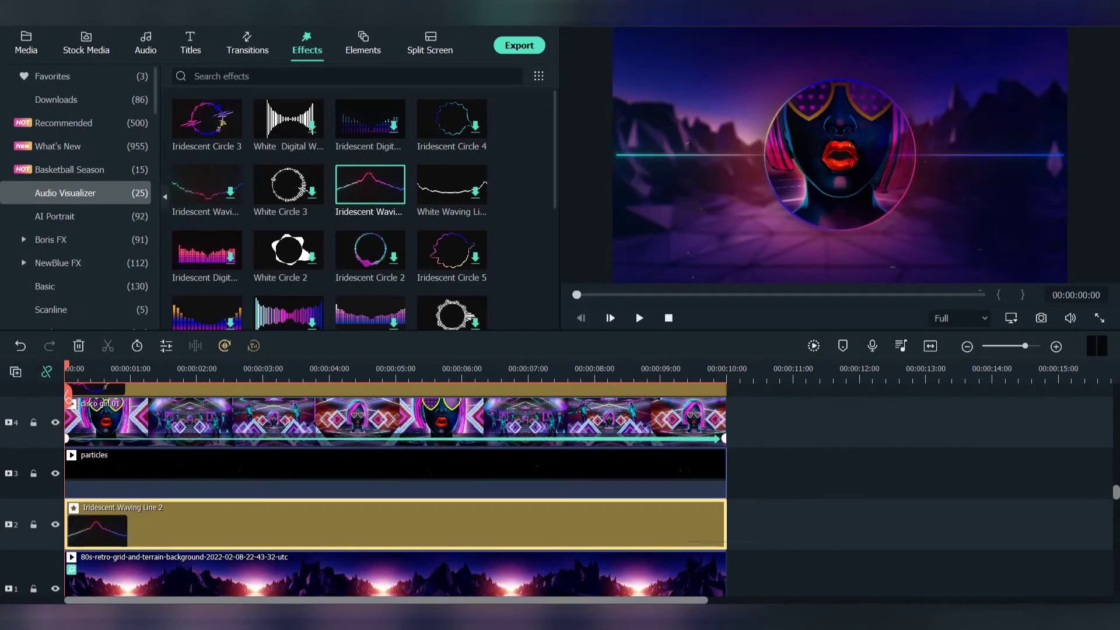
- Lower the Iridescent Waving Line 2 beneath the circular picture by setting its Position Y to about 58.61
double_click(395, 525)
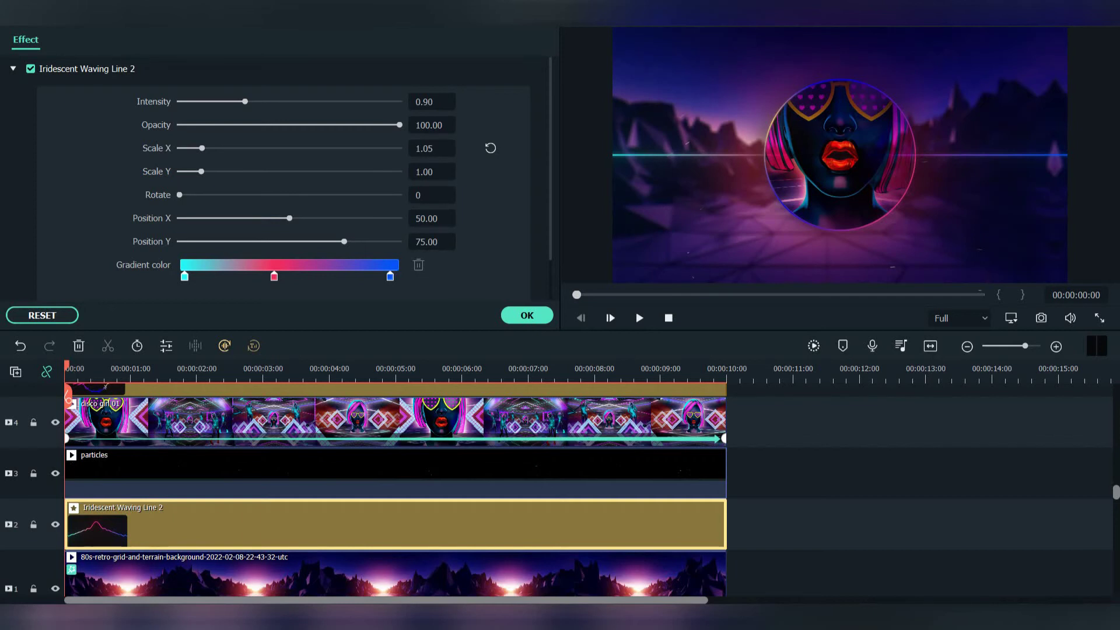
left_click_drag(348, 242, 309, 240)
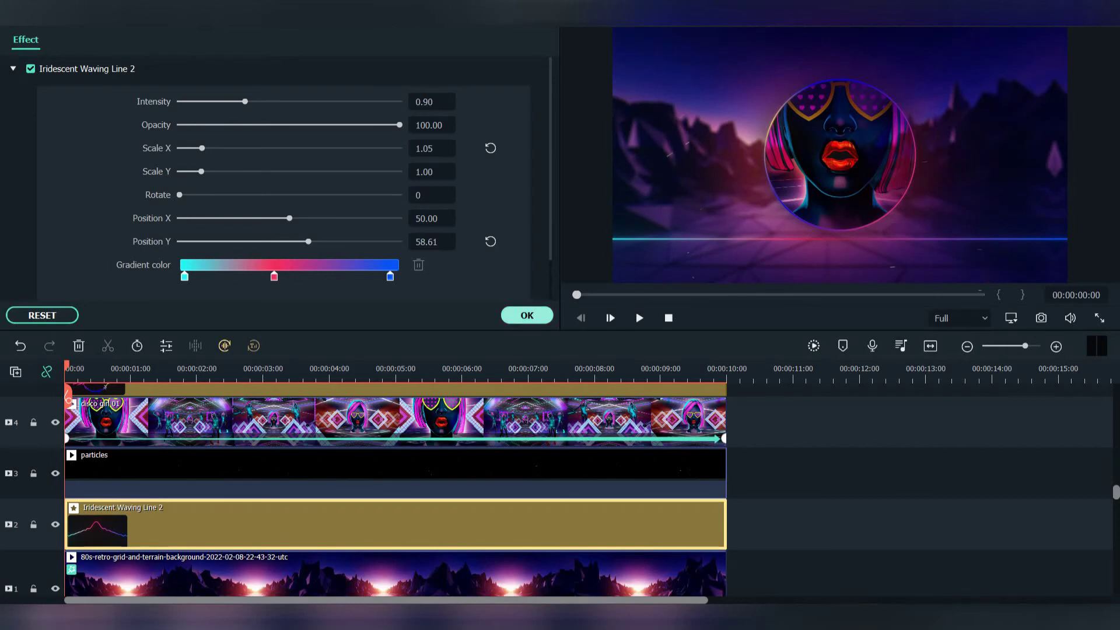
left_click(527, 315)
- Render the timeline preview for smooth playback and play the result
scroll(525, 490, "up", 1)
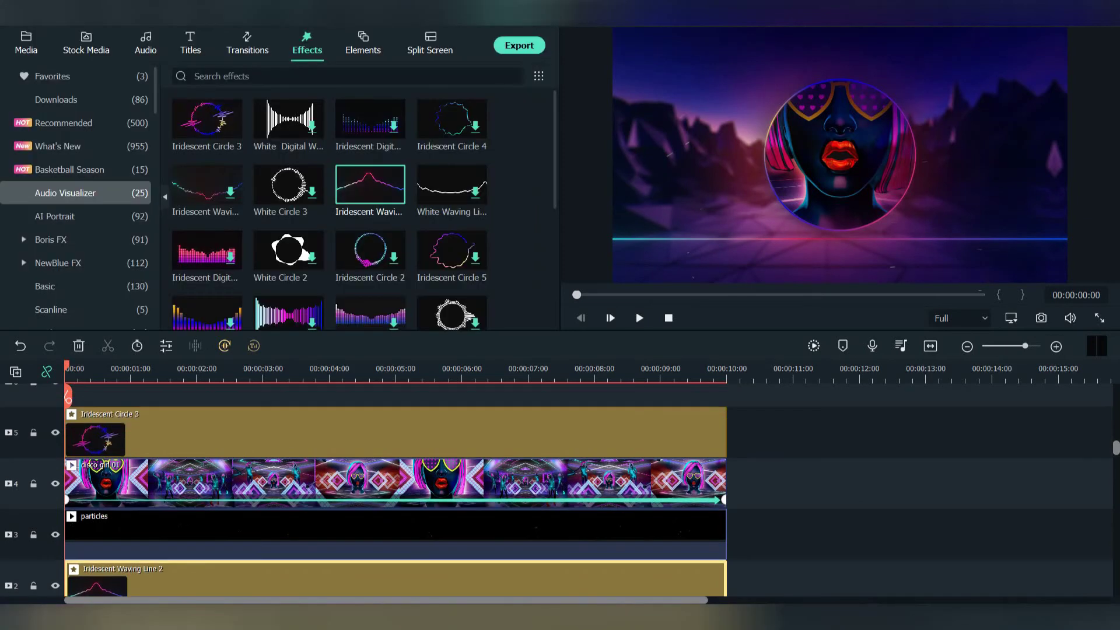
scroll(397, 490, "down", 2)
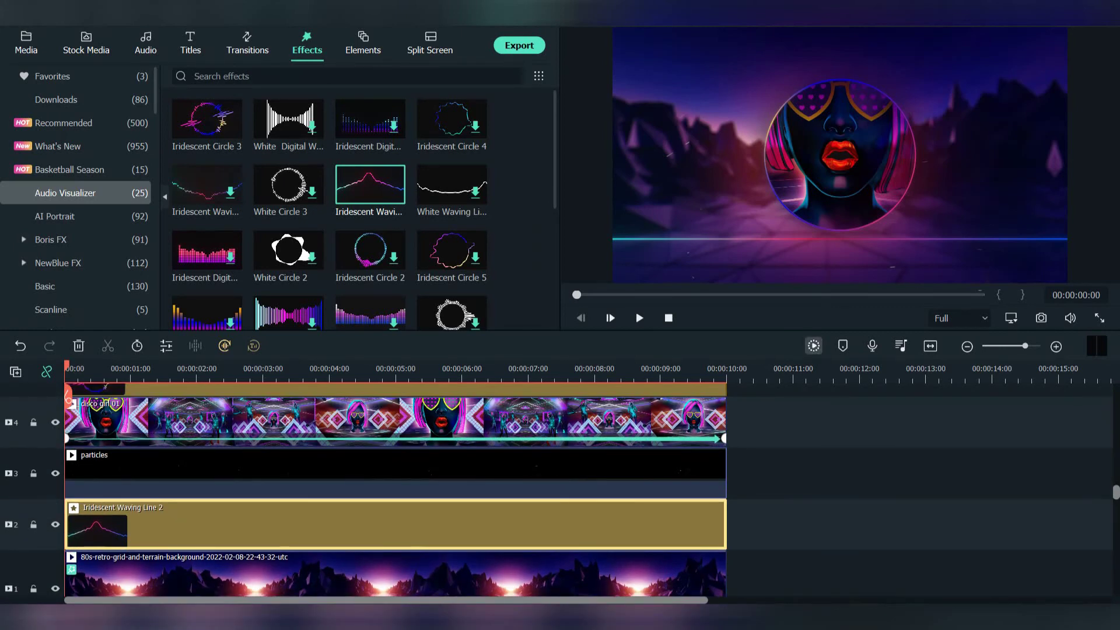
left_click(813, 345)
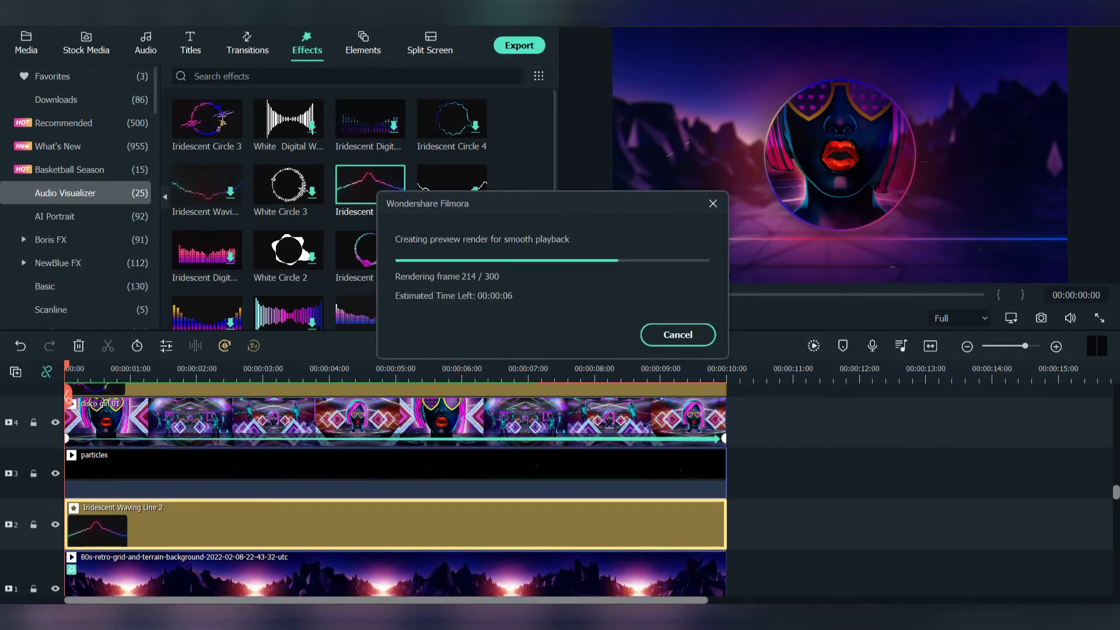
scroll(397, 490, "up", 3)
left_click(639, 318)
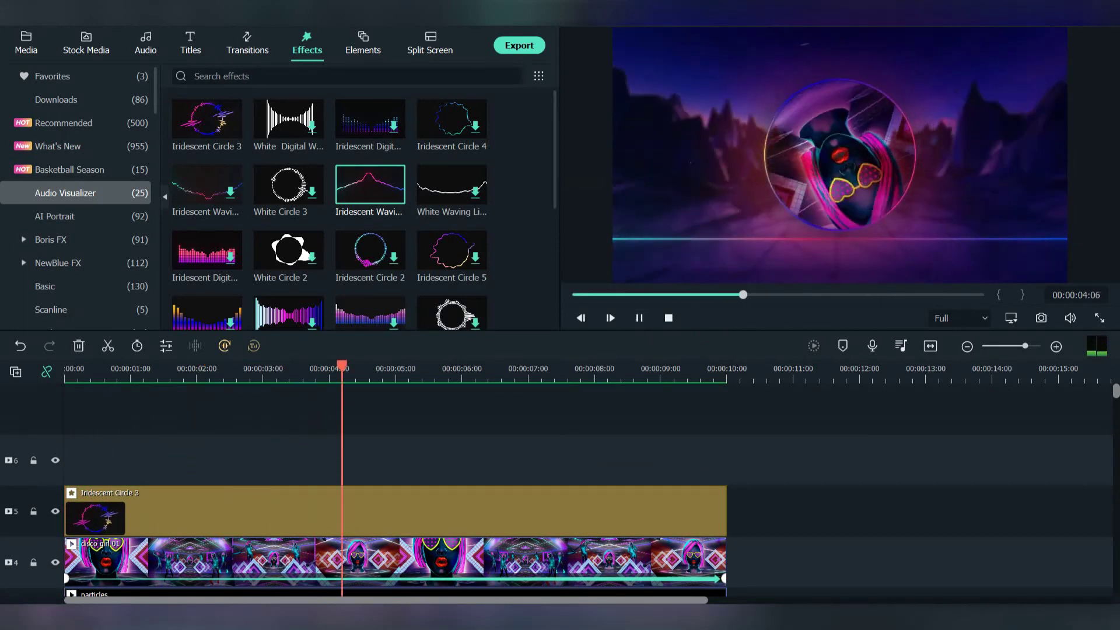
- Check the effect settings of Iridescent Circle 3 and Iridescent Waving Line 2, and play back the visualizer from the start
scroll(397, 493, "down", 1)
double_click(397, 490)
scroll(397, 493, "down", 3)
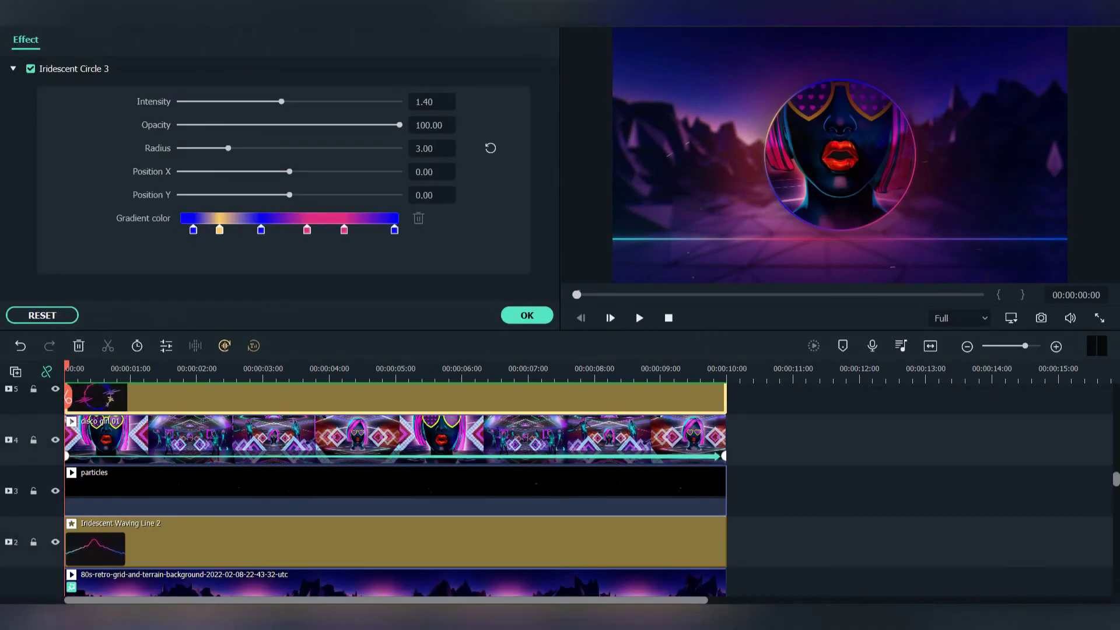
double_click(397, 543)
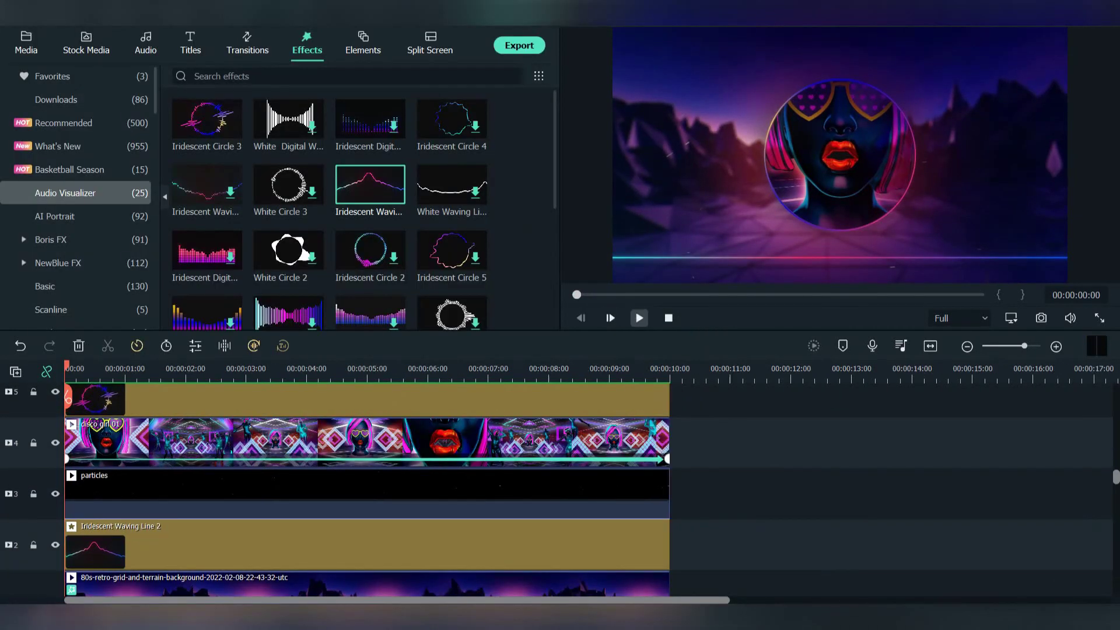
key("space")
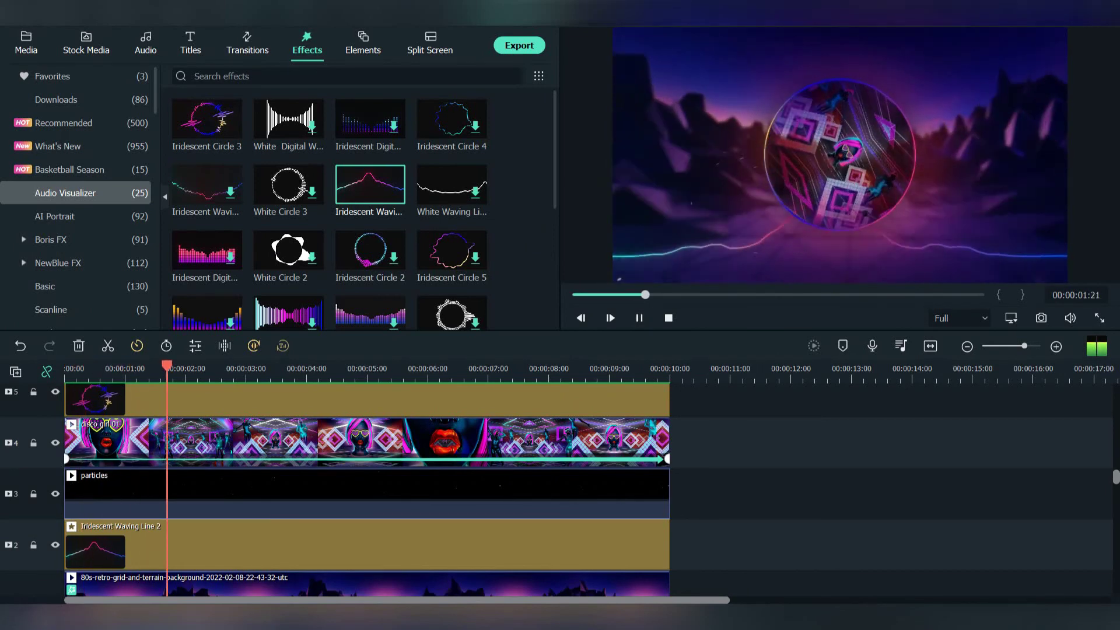